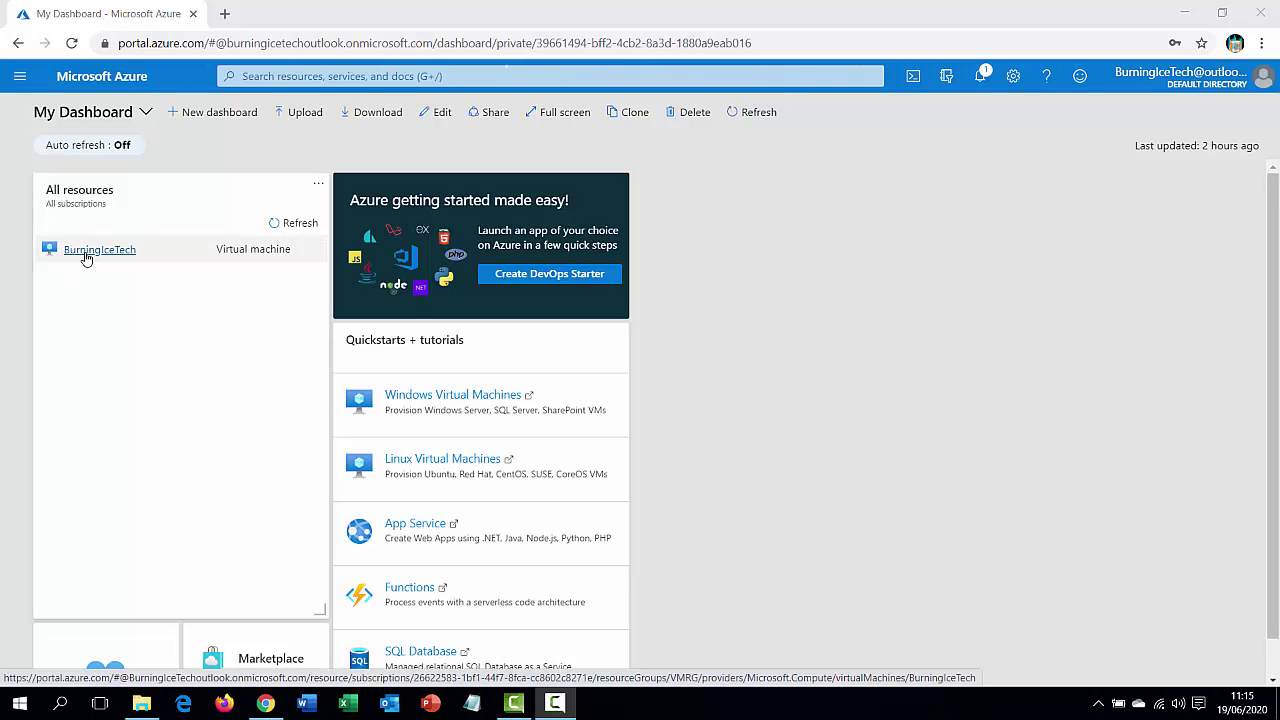
- Open the BurningIceTech virtual machine from the Virtual machines list
click(16, 80)
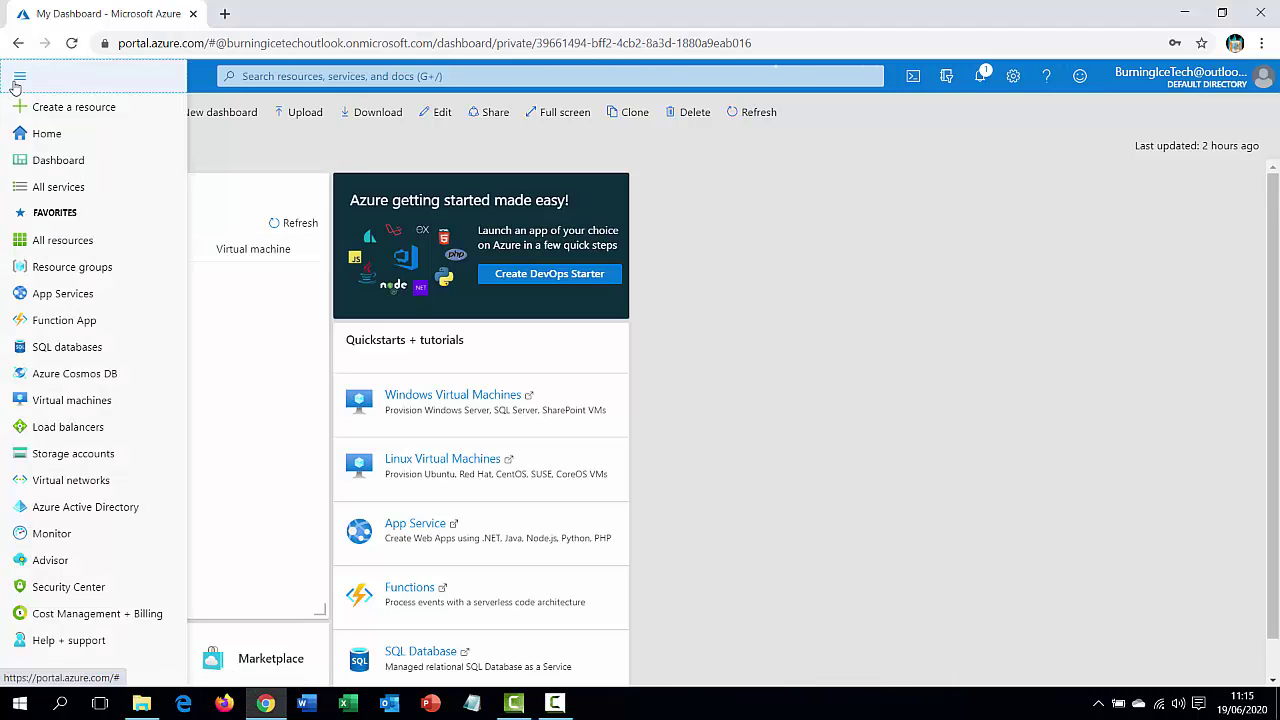
click(43, 400)
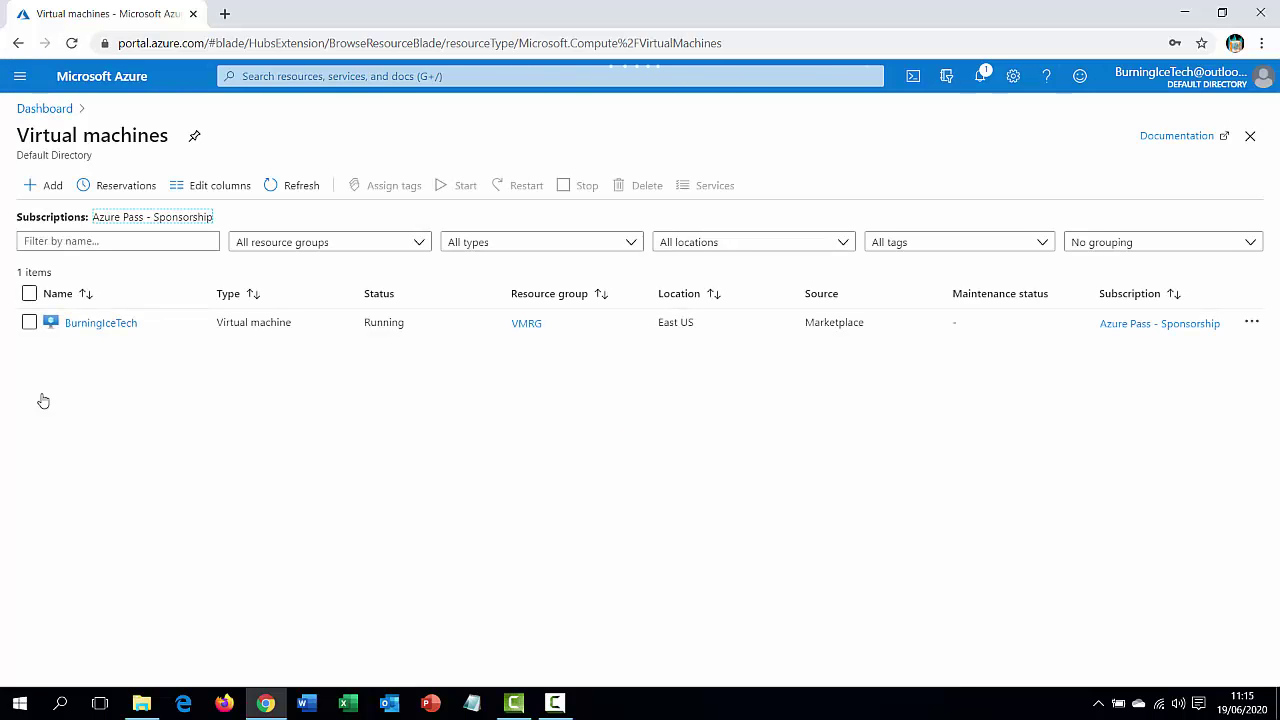
click(99, 323)
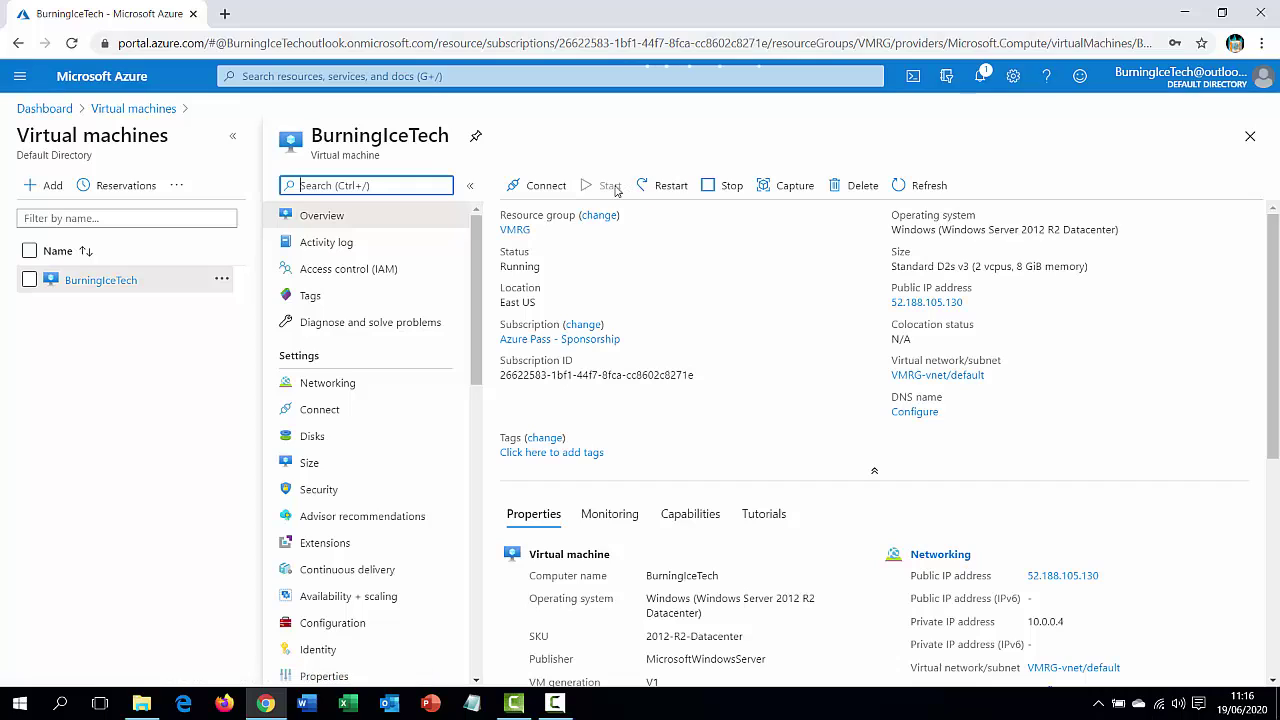
- Choose RDP as the connection method for the virtual machine and download its RDP file
drag(497, 265, 545, 265)
click(549, 188)
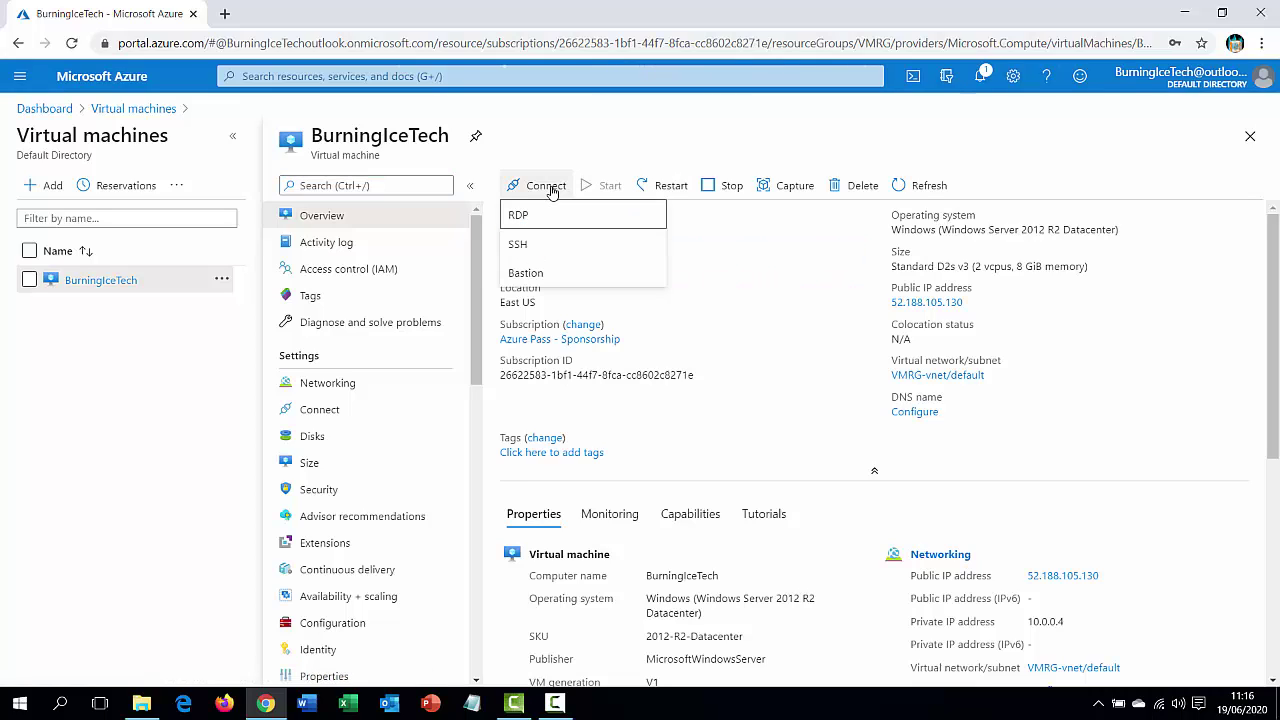
click(530, 216)
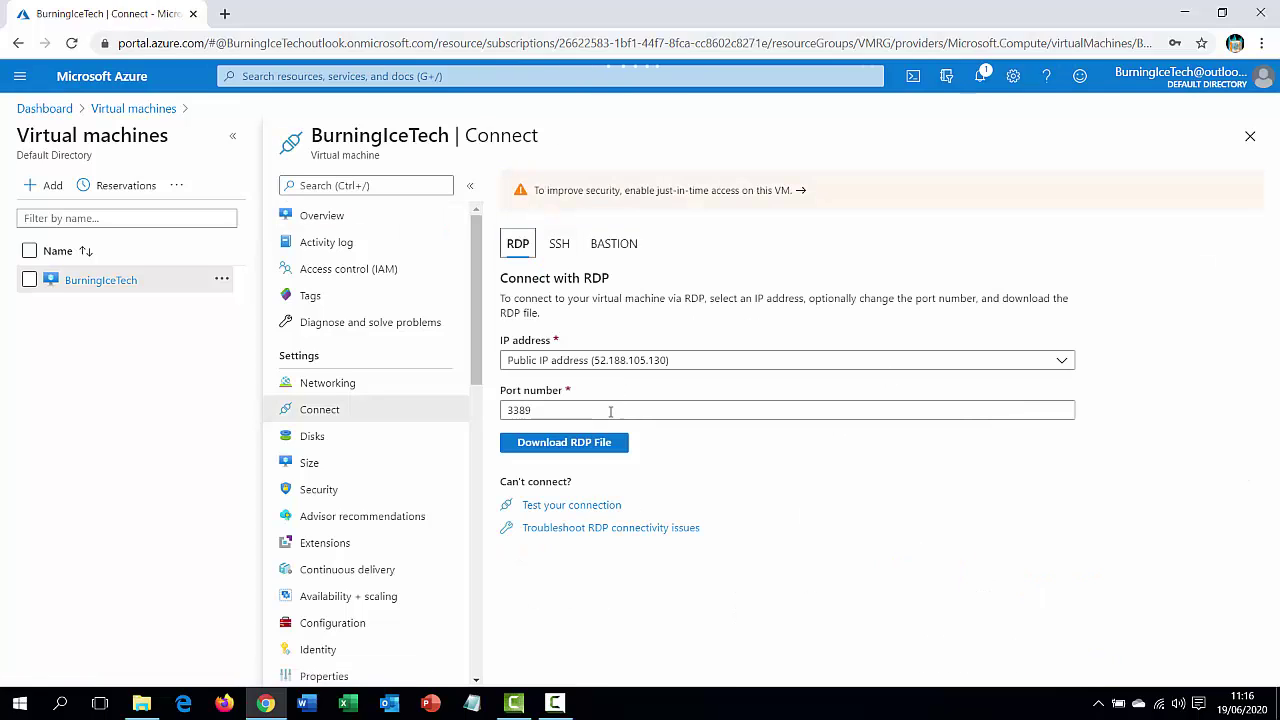
click(571, 442)
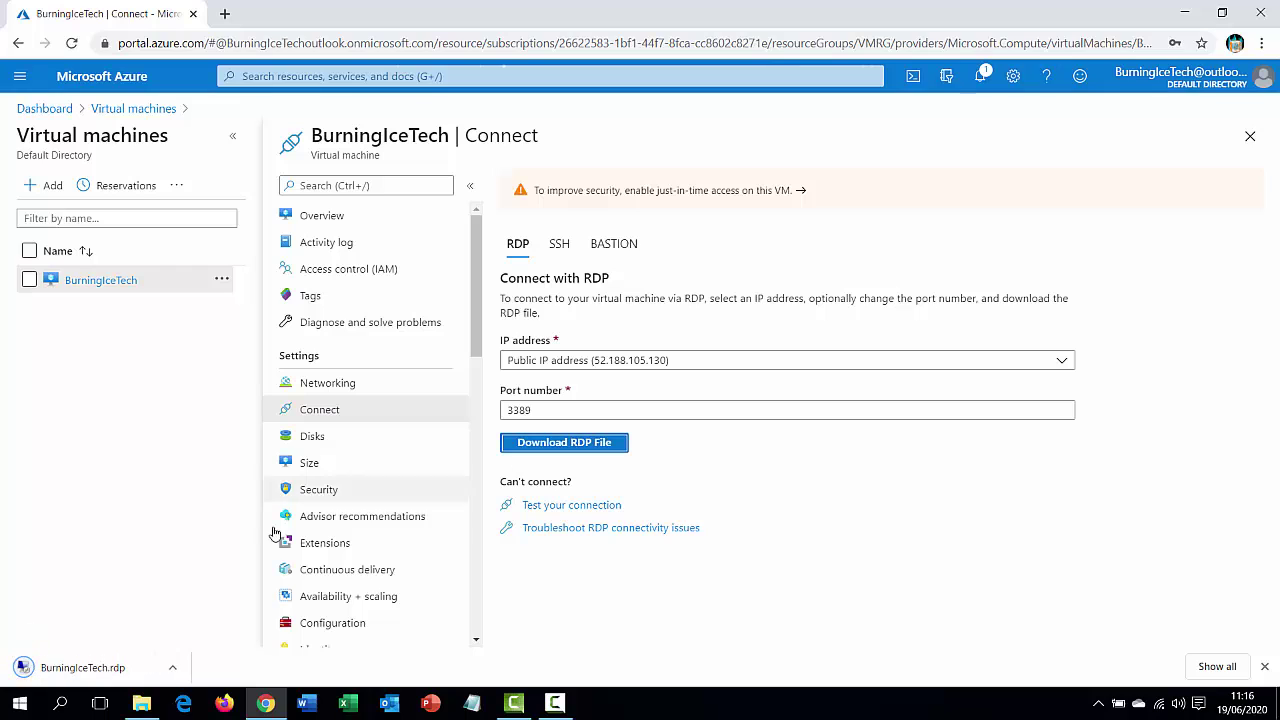
- Open the downloaded BurningIceTech.rdp, accept the connection, and sign in as Student with the account password
click(70, 670)
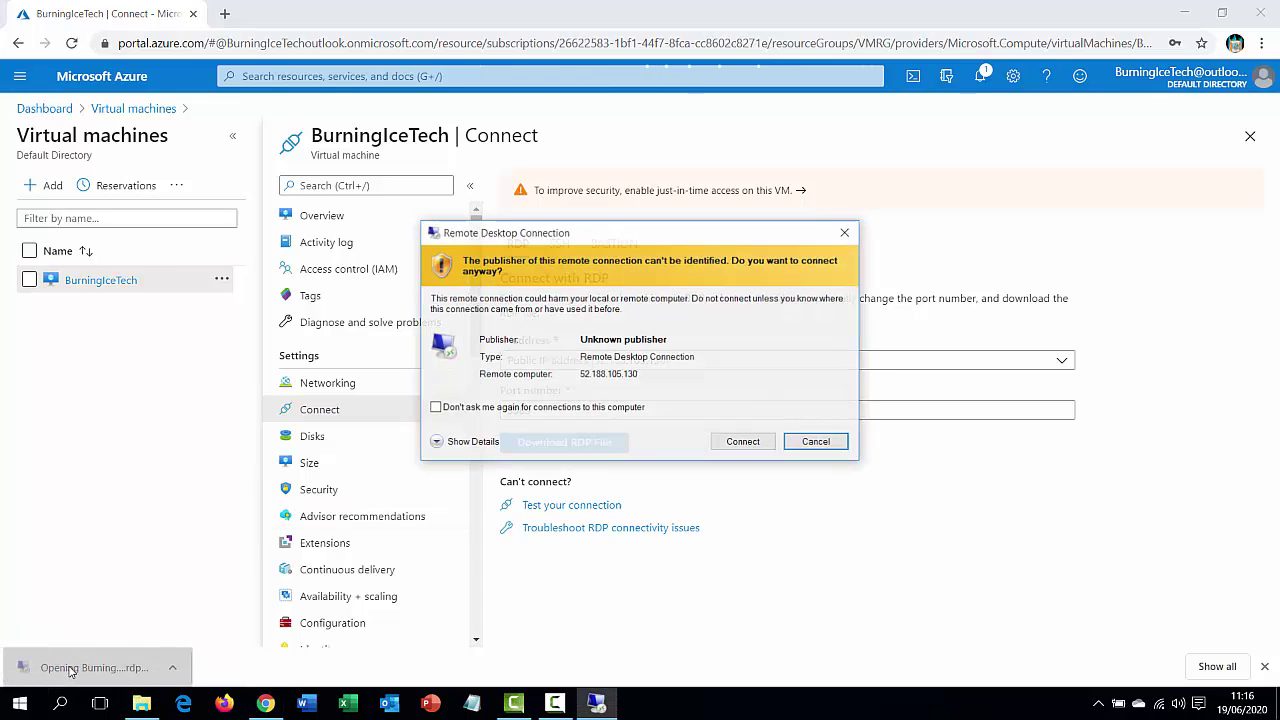
click(744, 442)
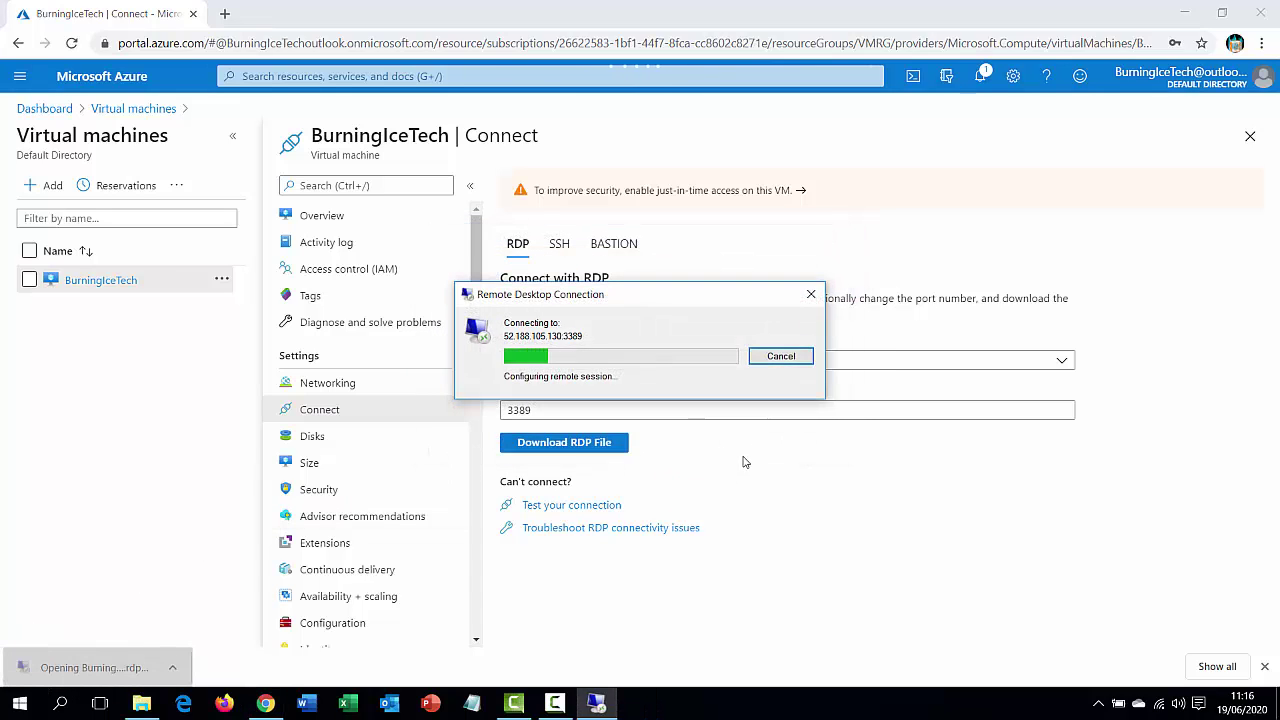
text(Student)
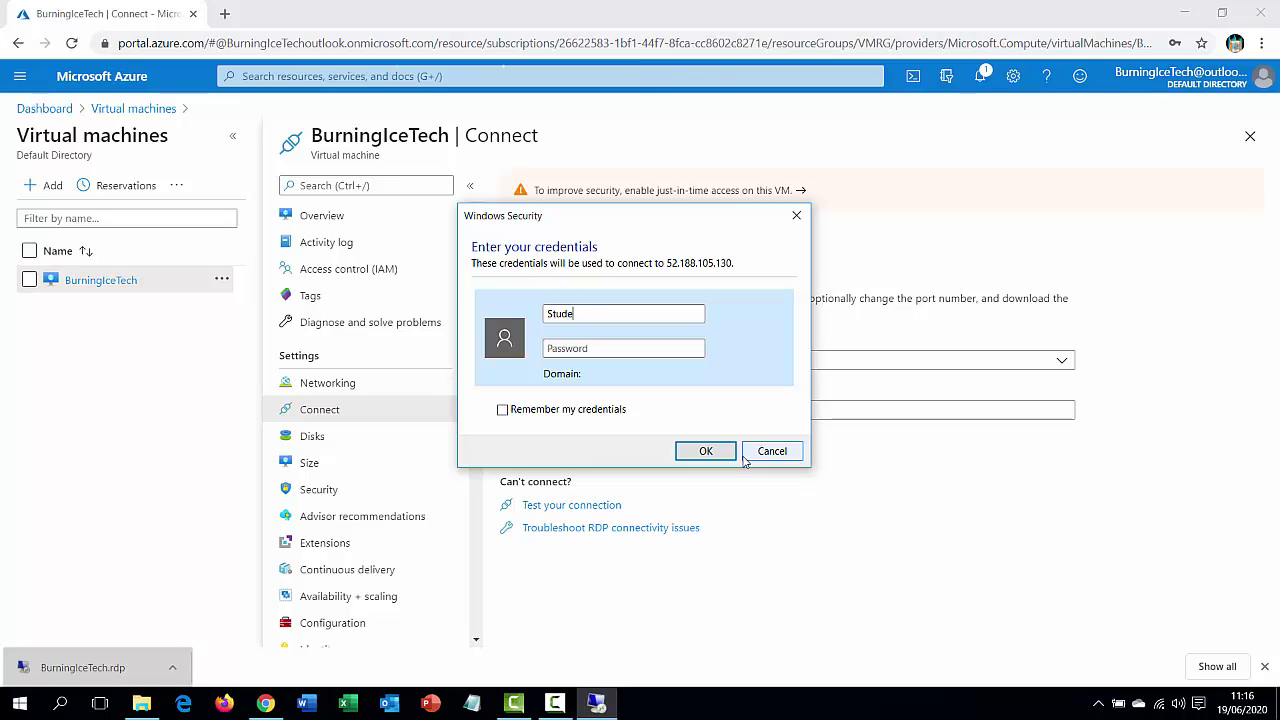
key(Tab)
text(P●●●●●●●●●●●)
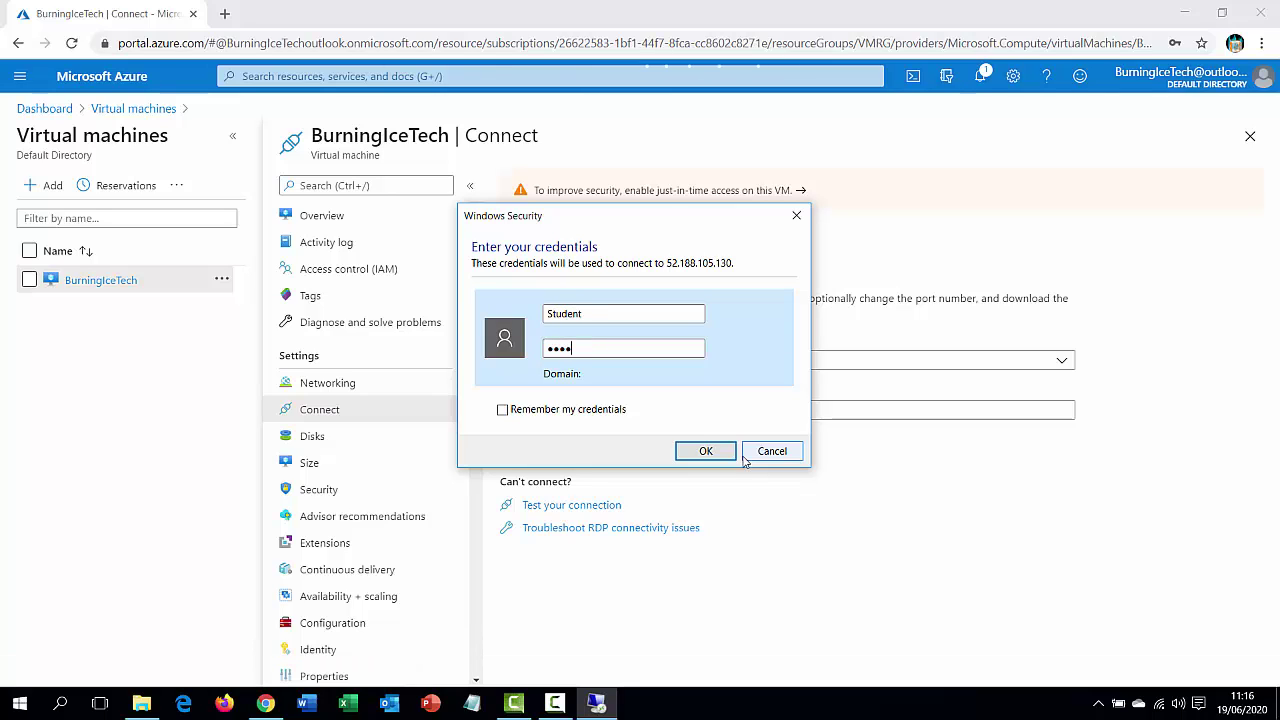
key(Return)
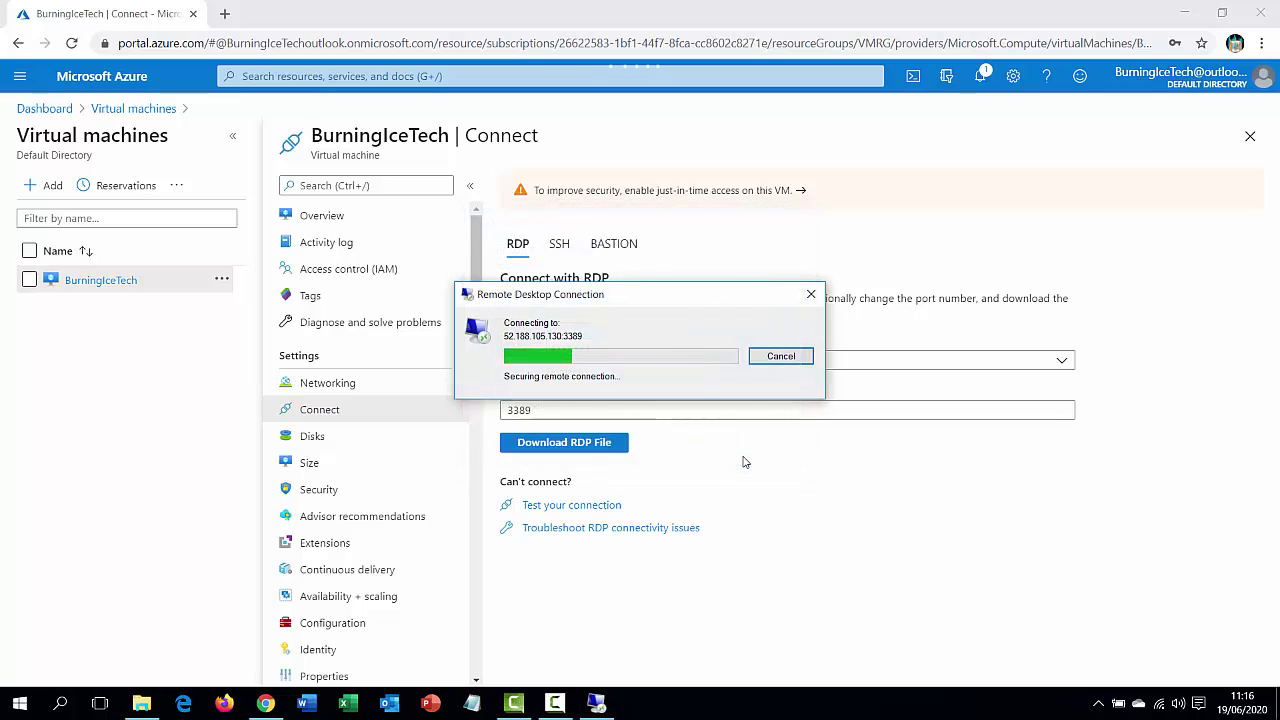
click(712, 484)
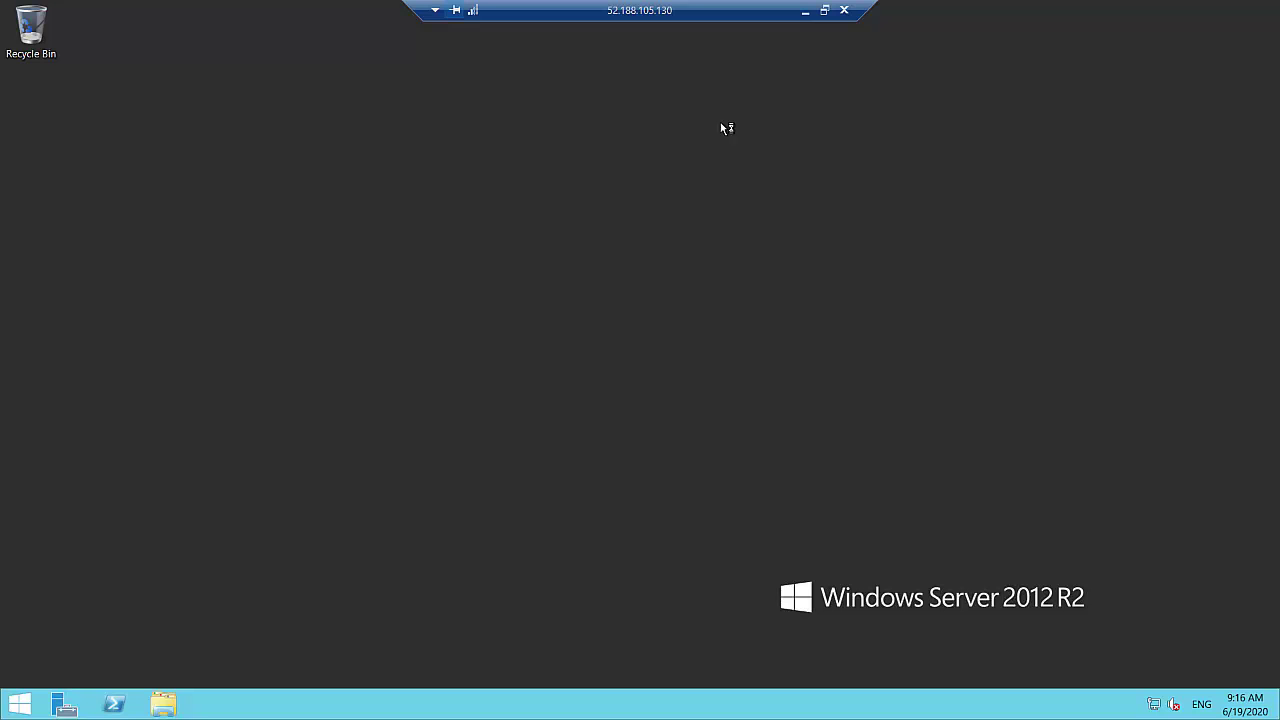
- Close Server Manager on the remote server, examine its C: and D: drives in This PC, and minimize the remote session
click(806, 12)
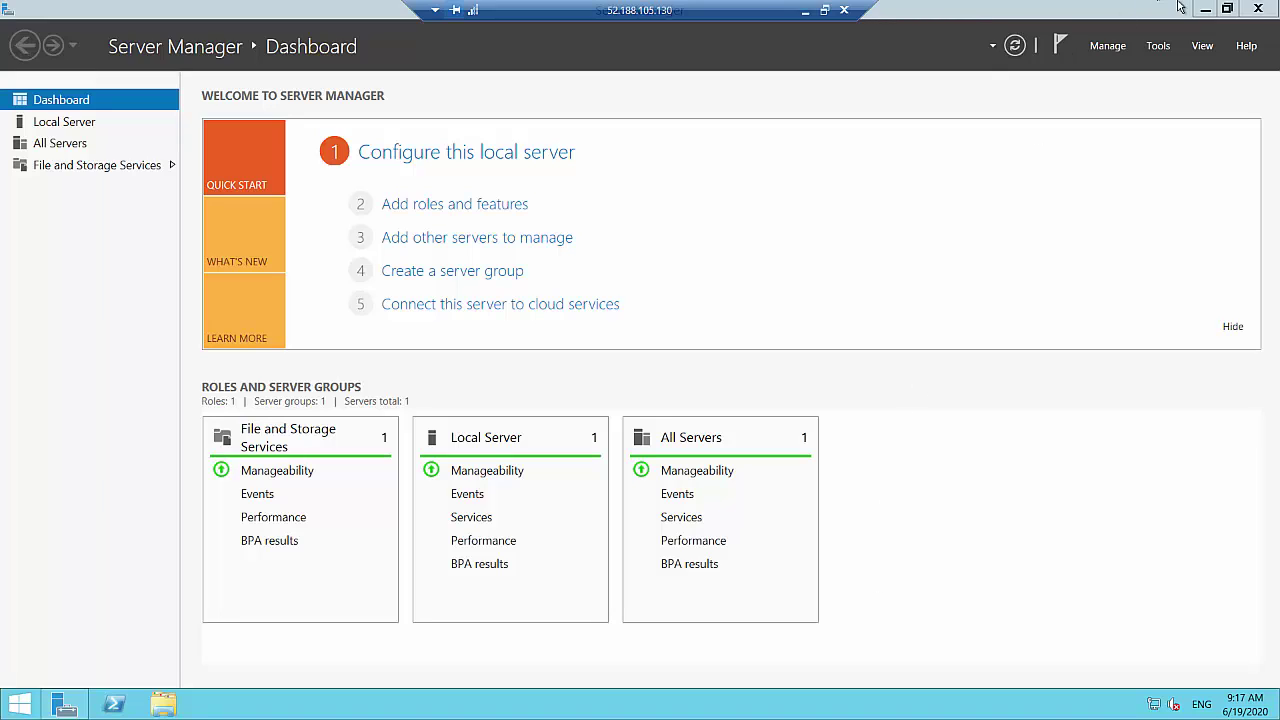
click(1266, 10)
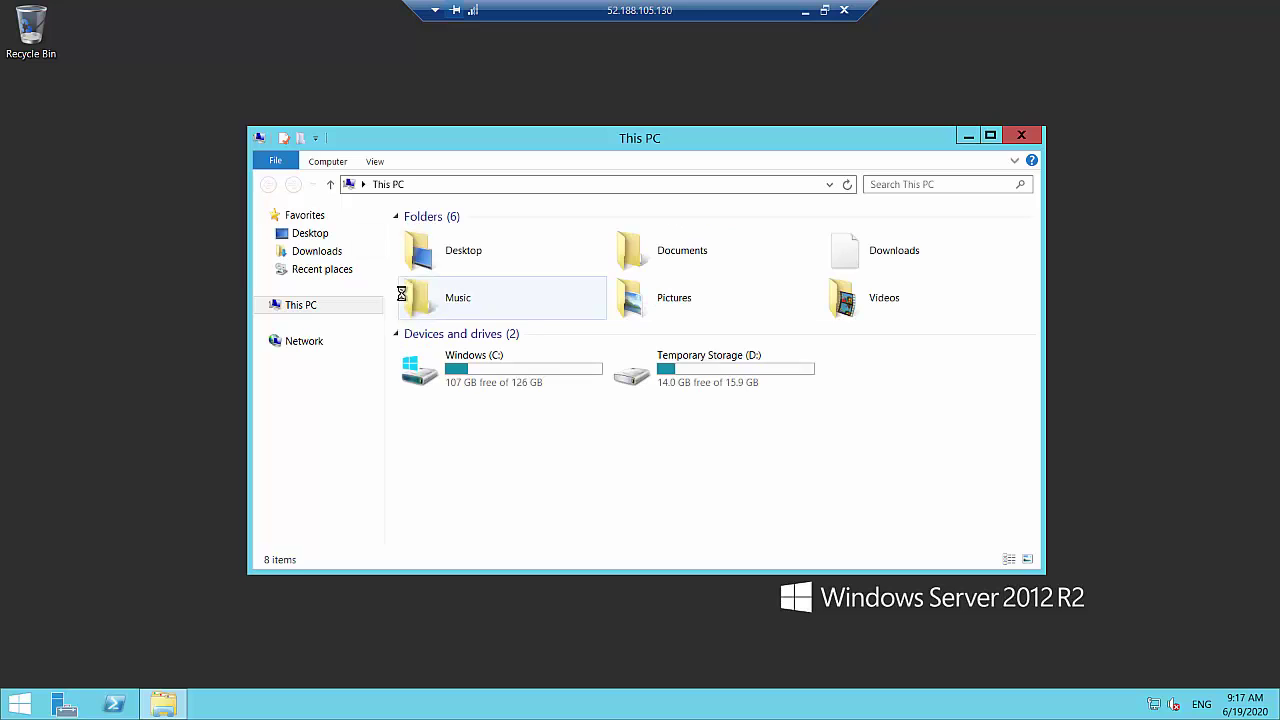
click(520, 388)
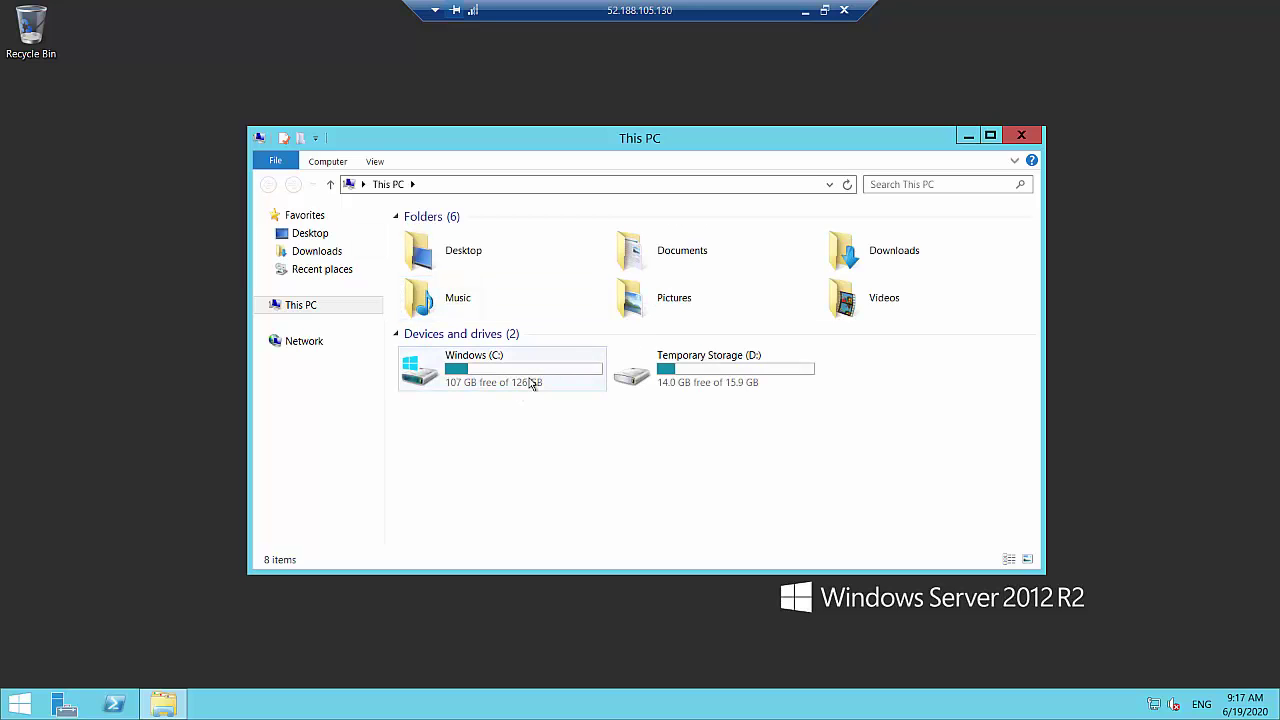
click(712, 368)
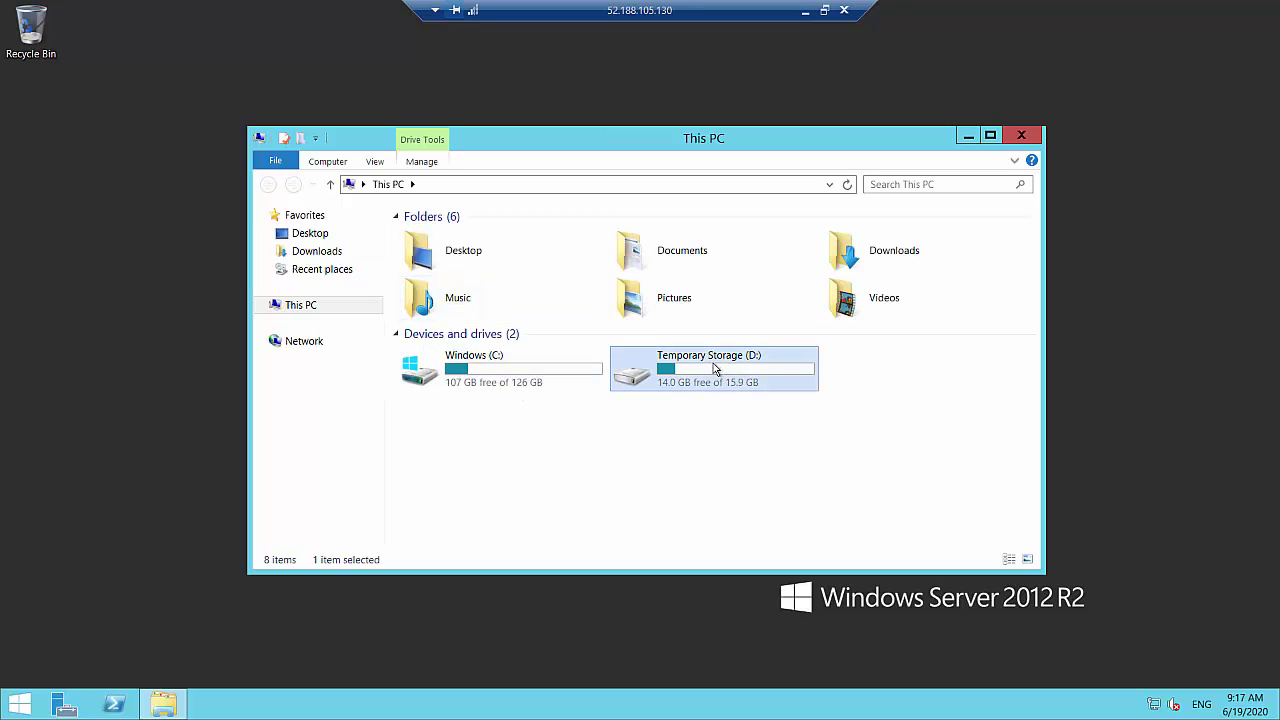
click(512, 364)
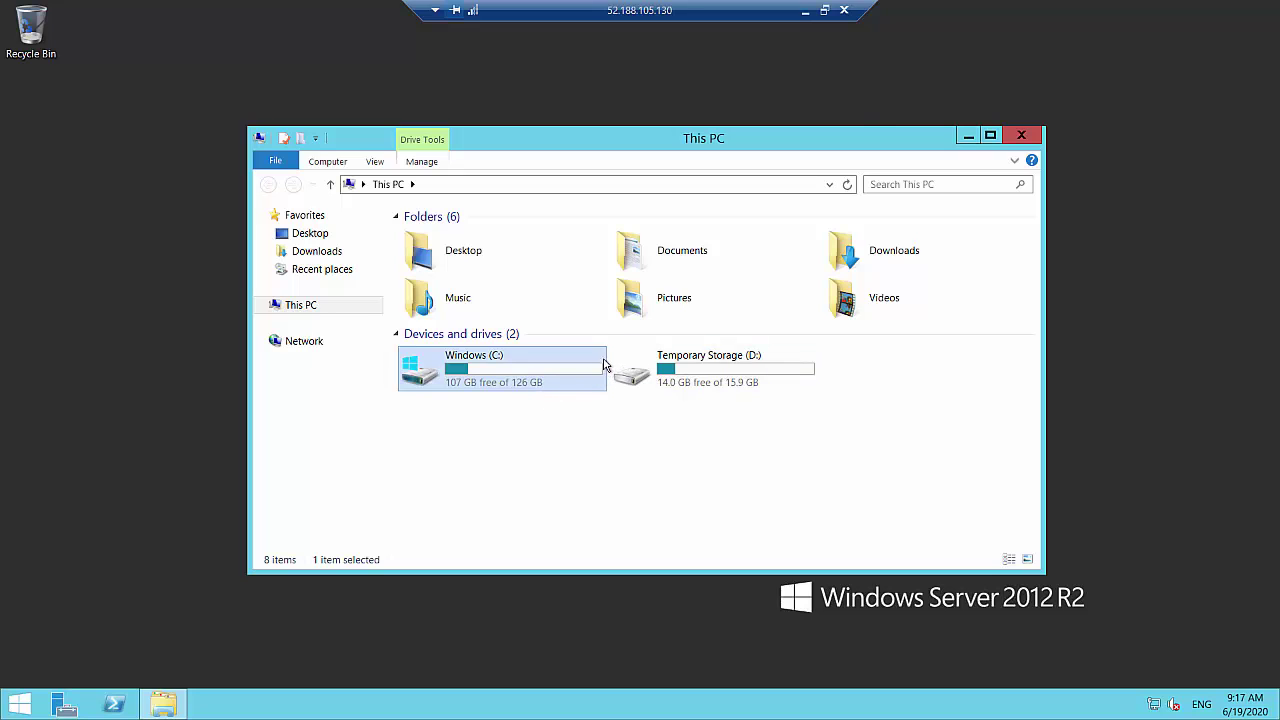
click(968, 134)
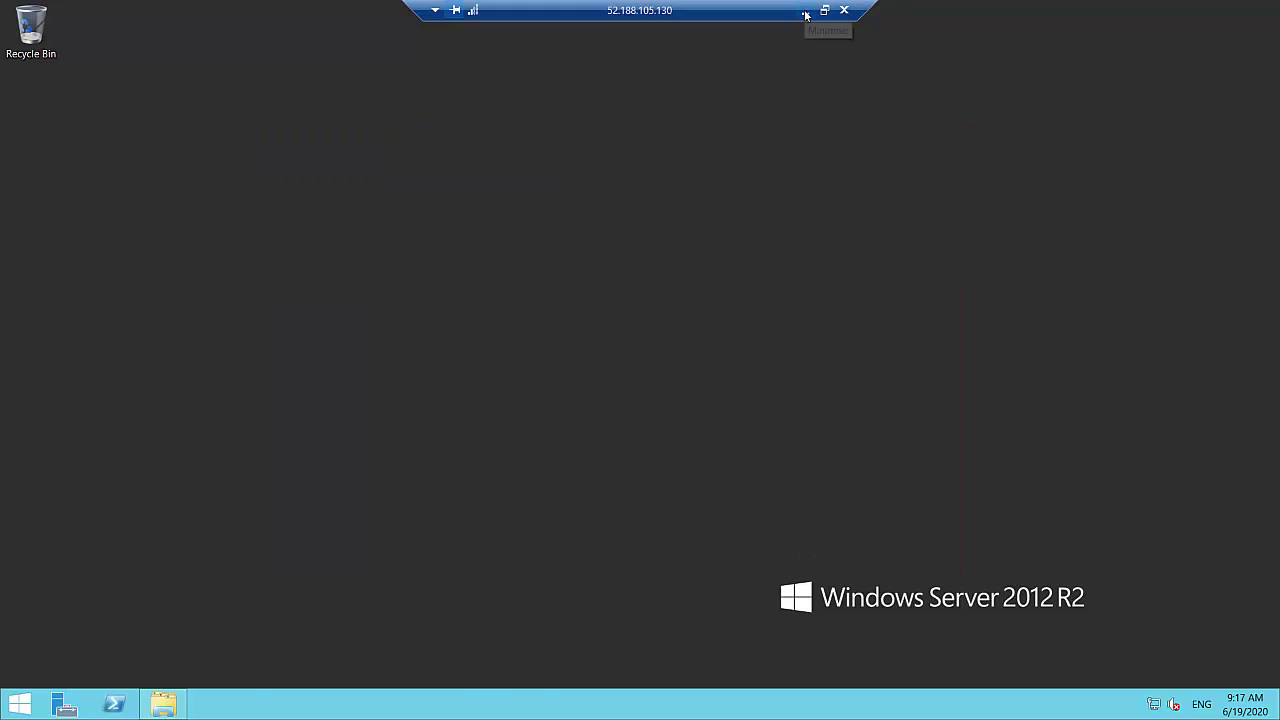
click(805, 11)
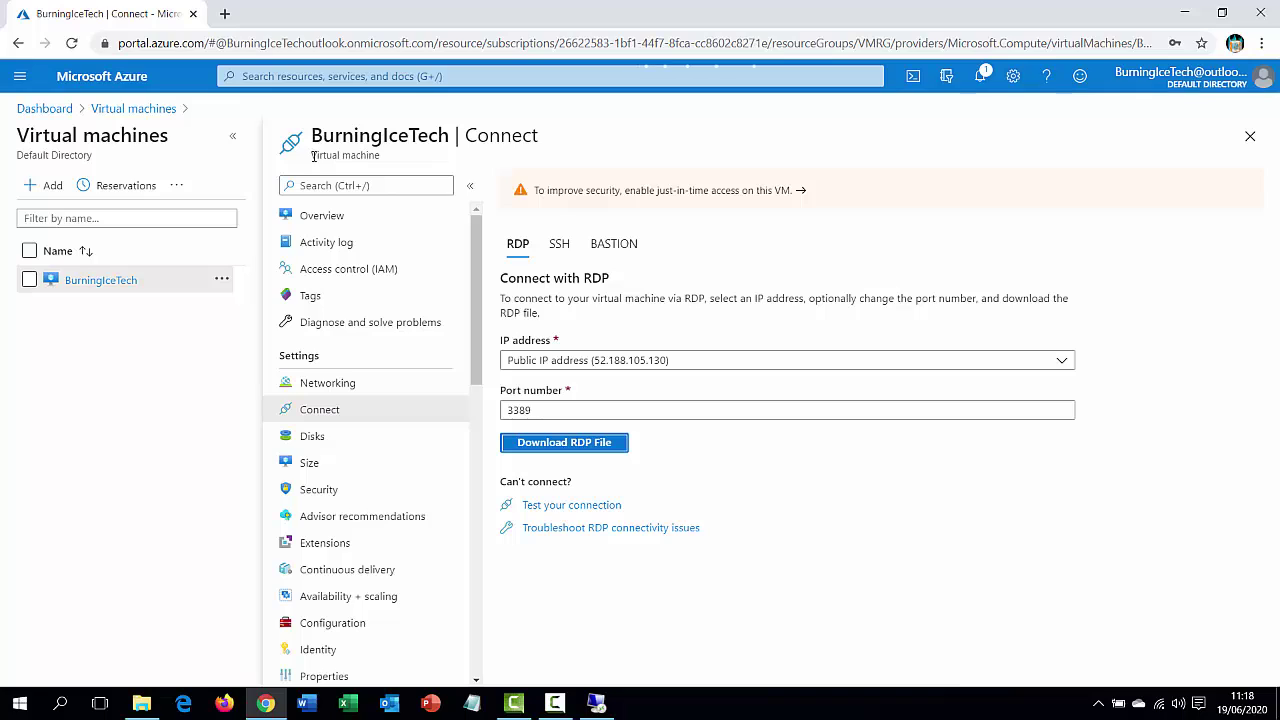
- Open the virtual machine's Disks settings in the Azure portal and add a data disk entry
drag(313, 156, 385, 159)
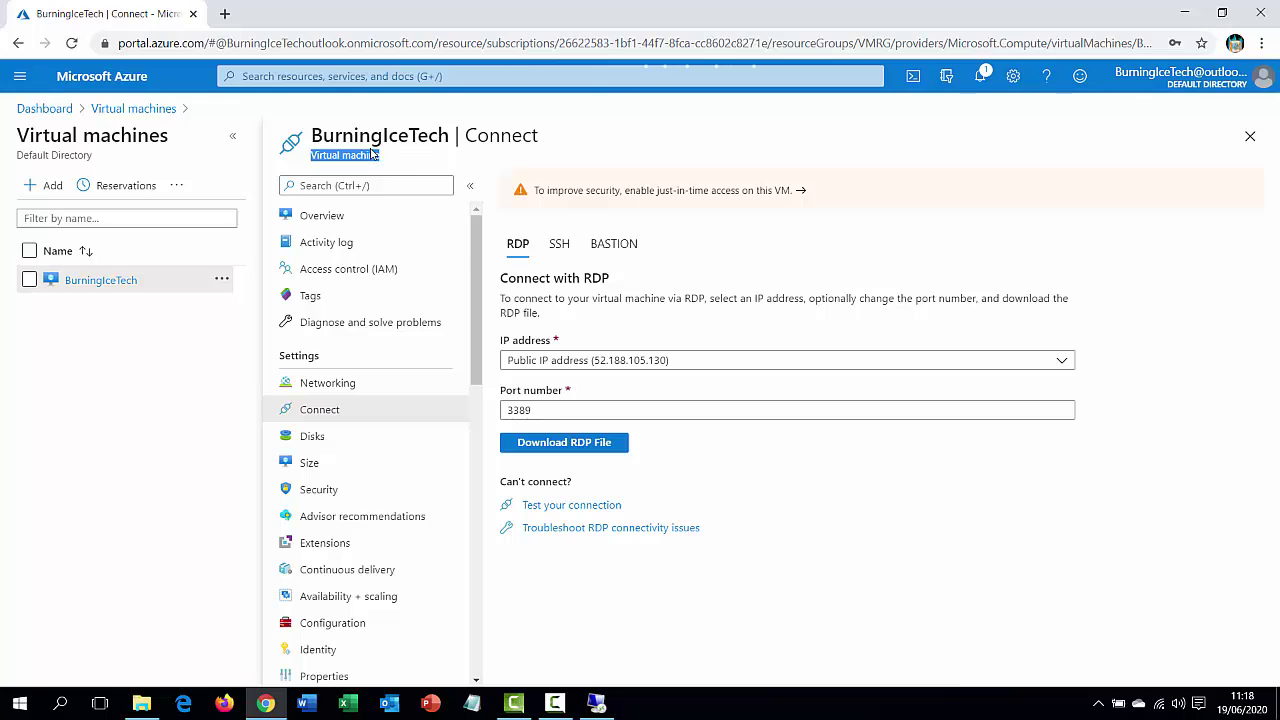
click(311, 439)
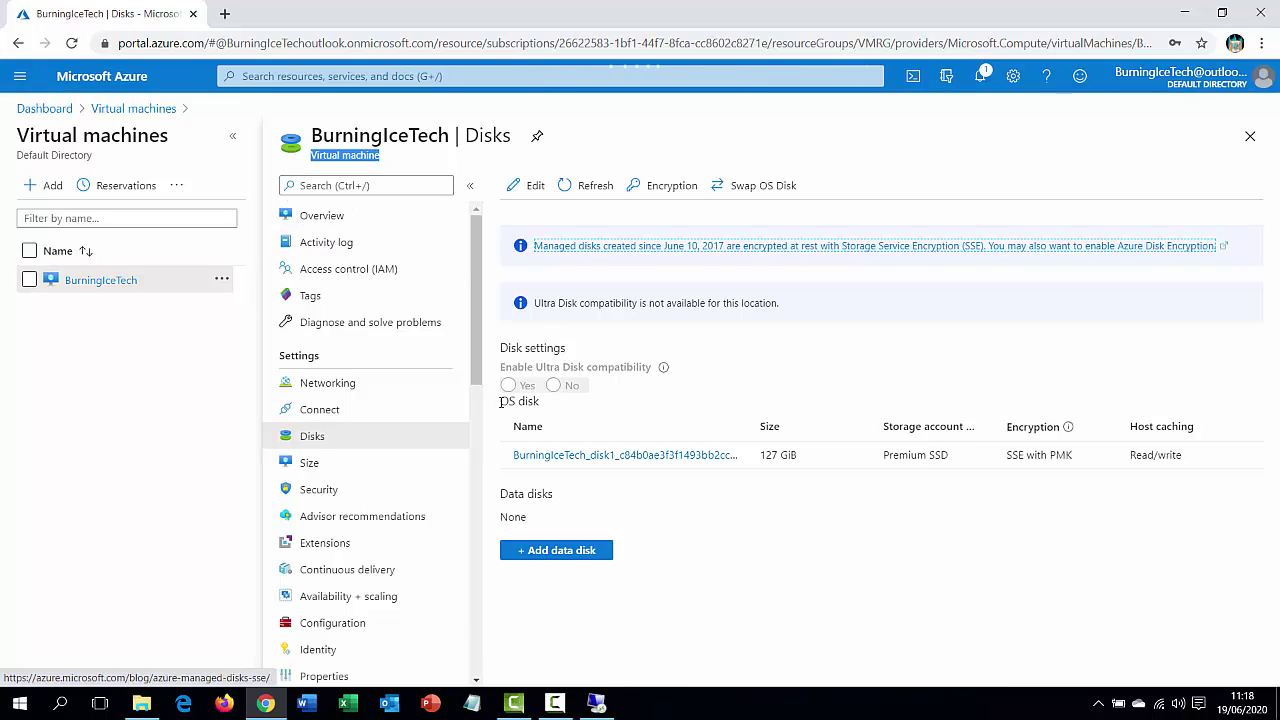
drag(500, 401, 541, 403)
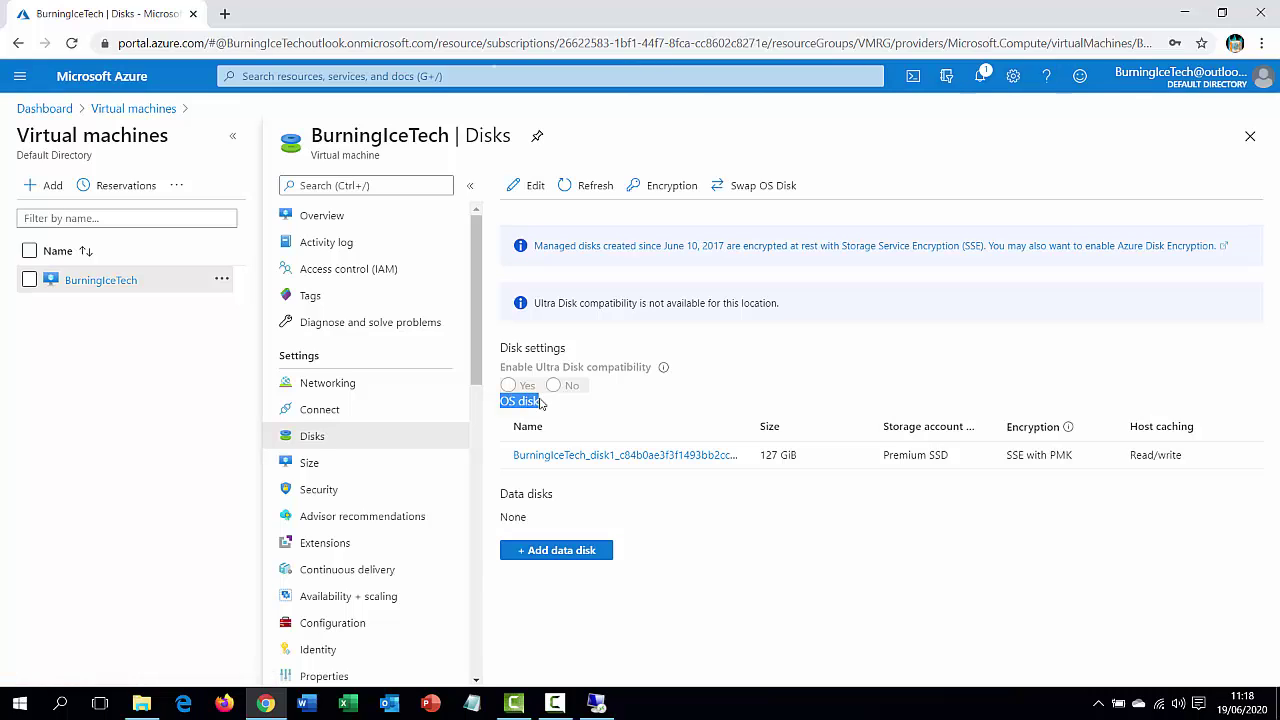
click(785, 557)
click(563, 551)
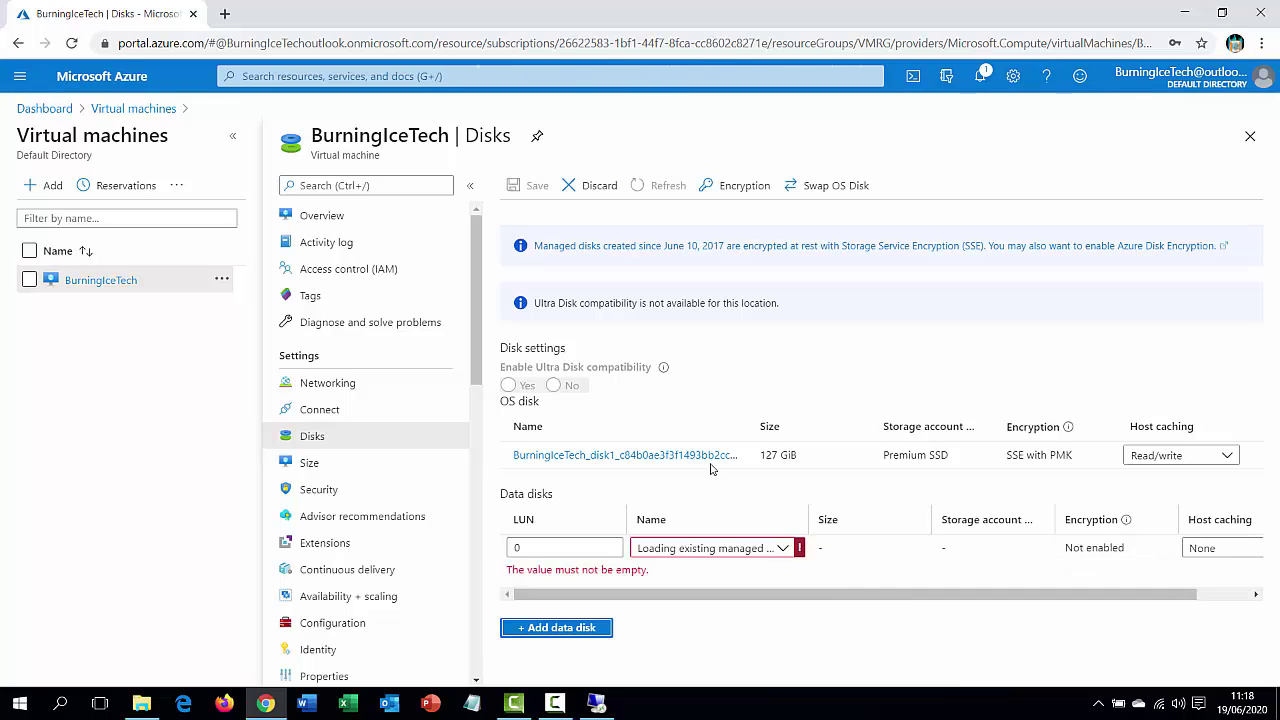
- Start creating a new managed disk for the data disk entry and name it Secondary
click(776, 552)
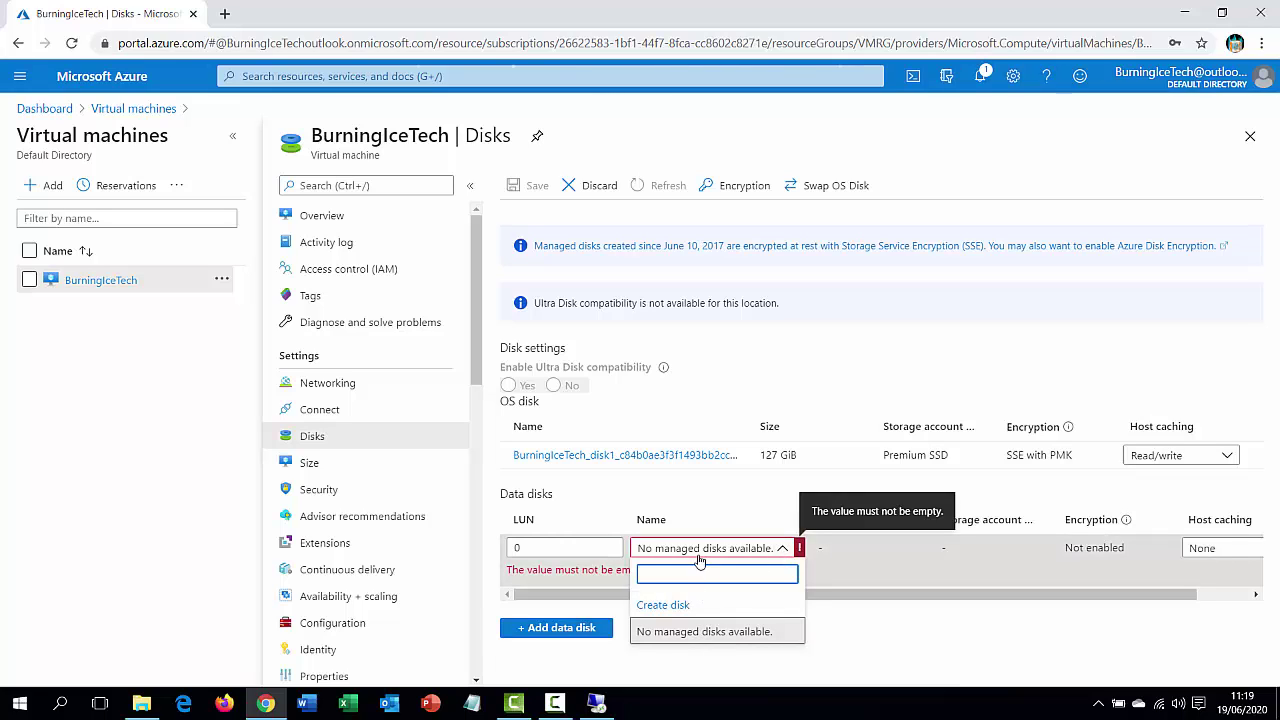
click(663, 608)
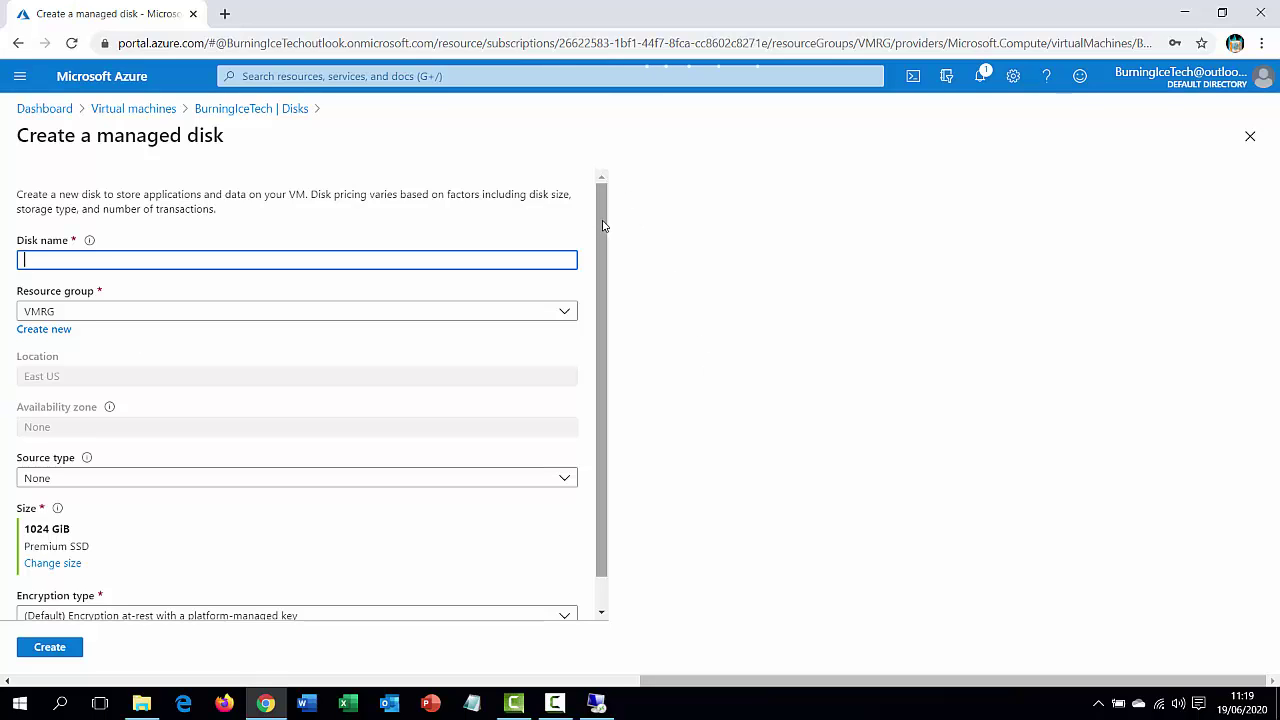
drag(603, 224, 606, 258)
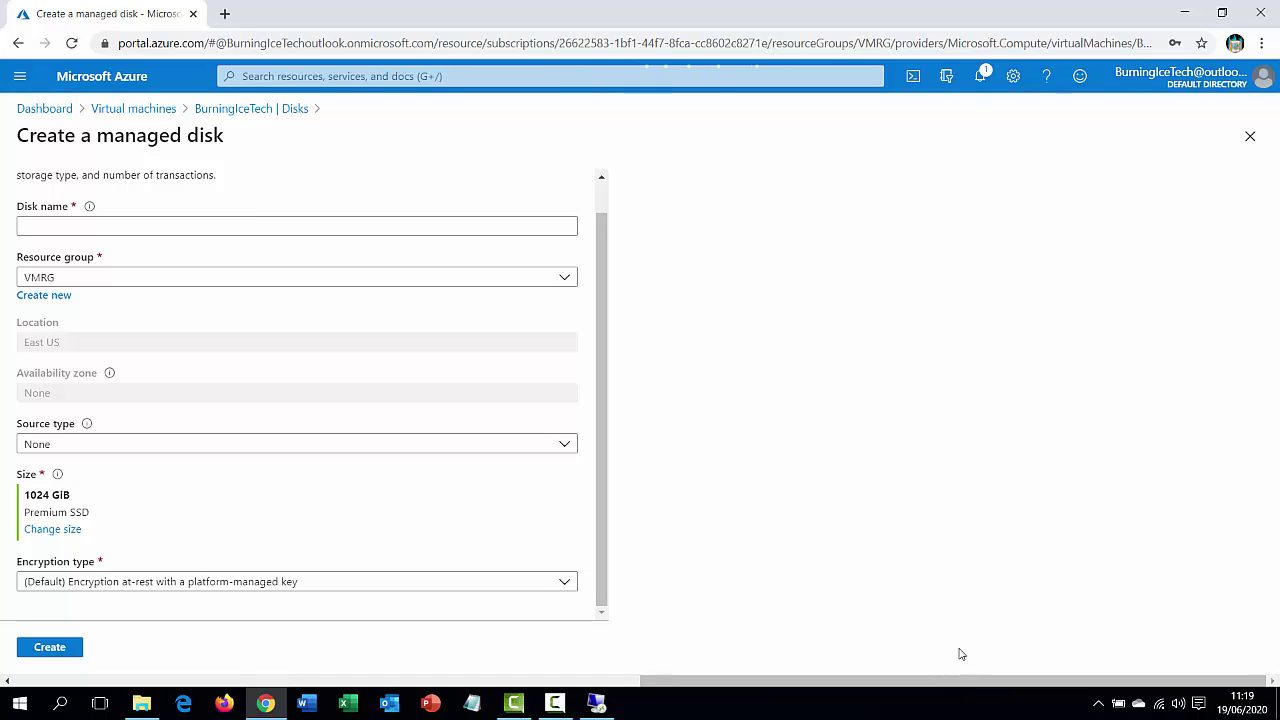
click(85, 224)
text(Se)
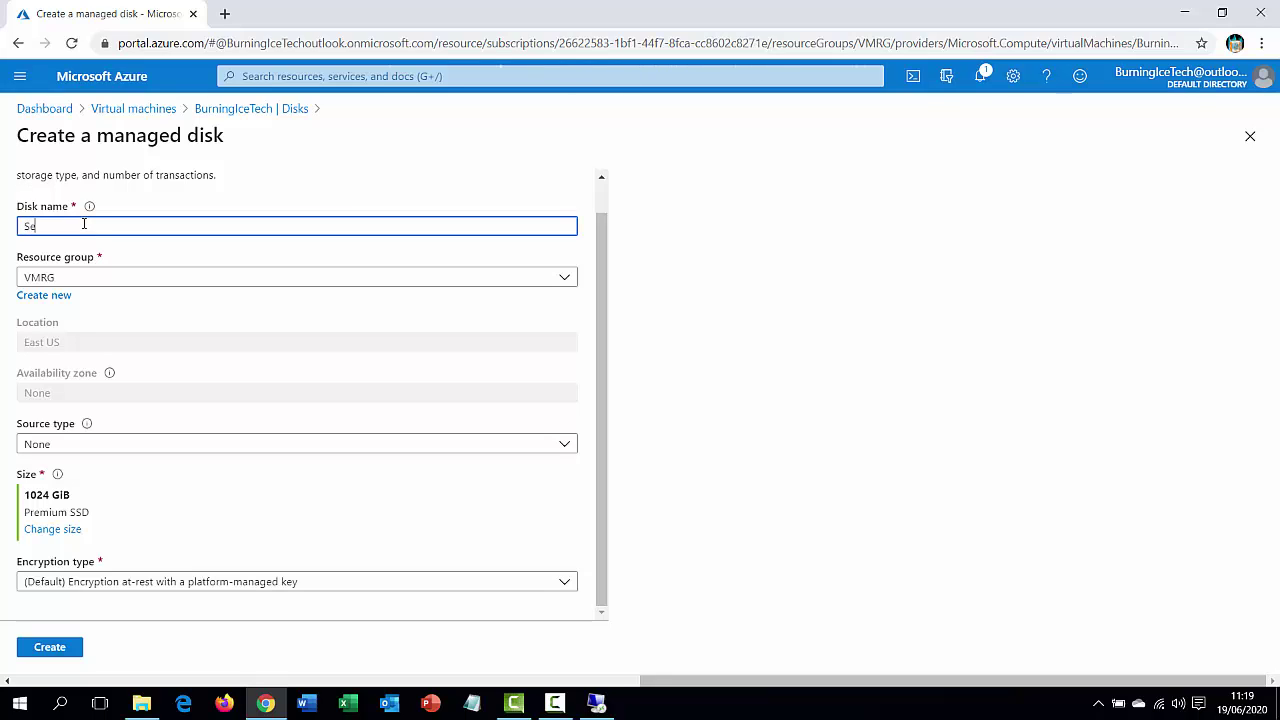
text(condary)
- Switch to the remote server session, examine the existing drives in This PC, and return to the Azure portal
click(592, 702)
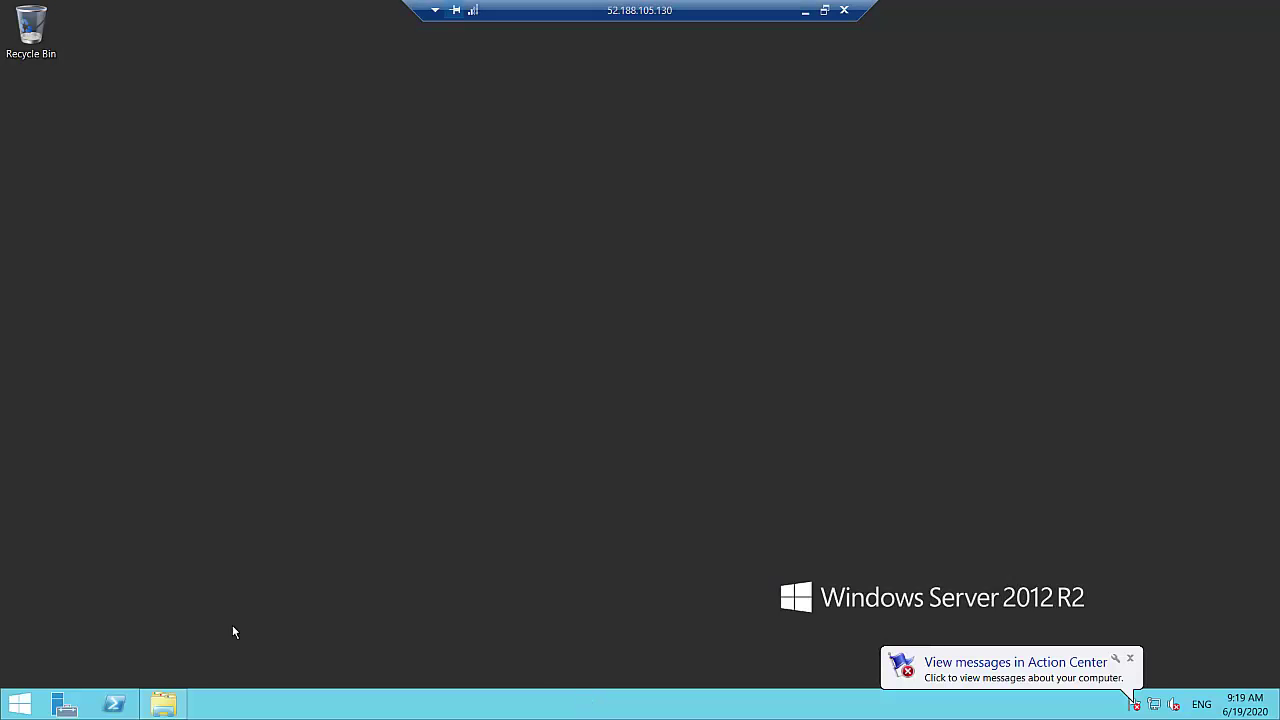
click(166, 705)
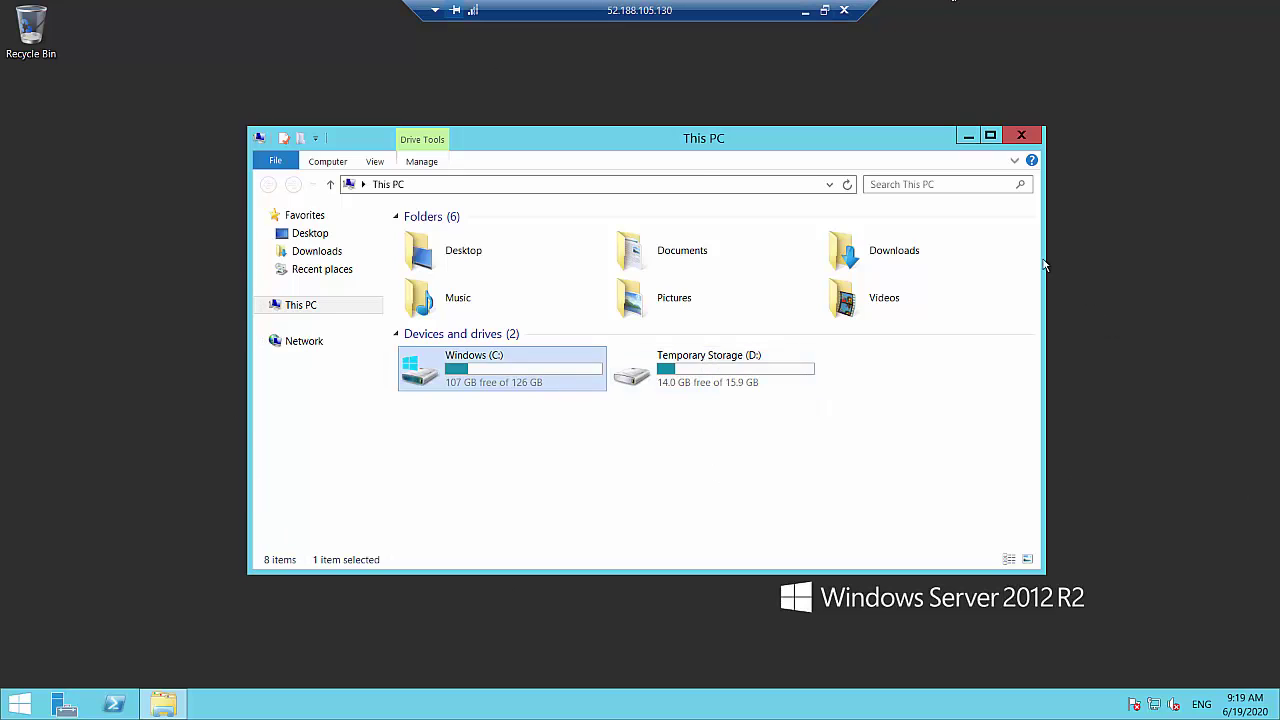
click(810, 14)
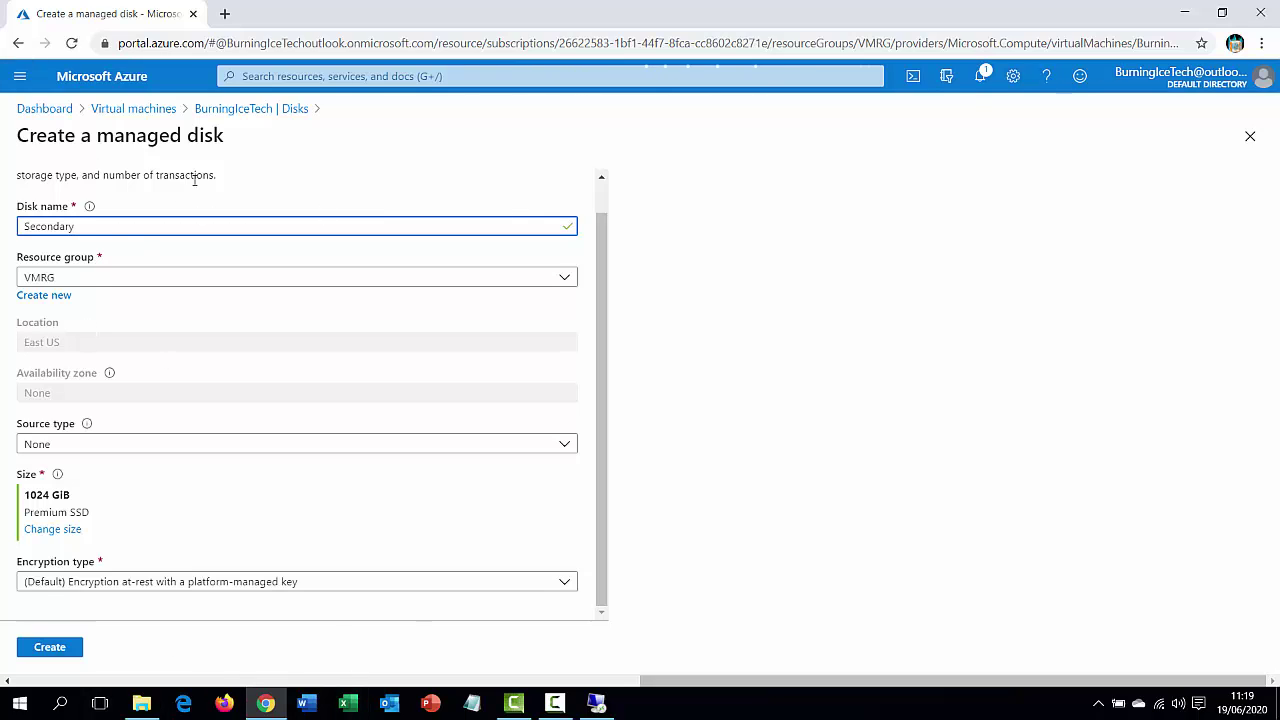
- Select VMRG as the resource group for the managed disk
click(566, 281)
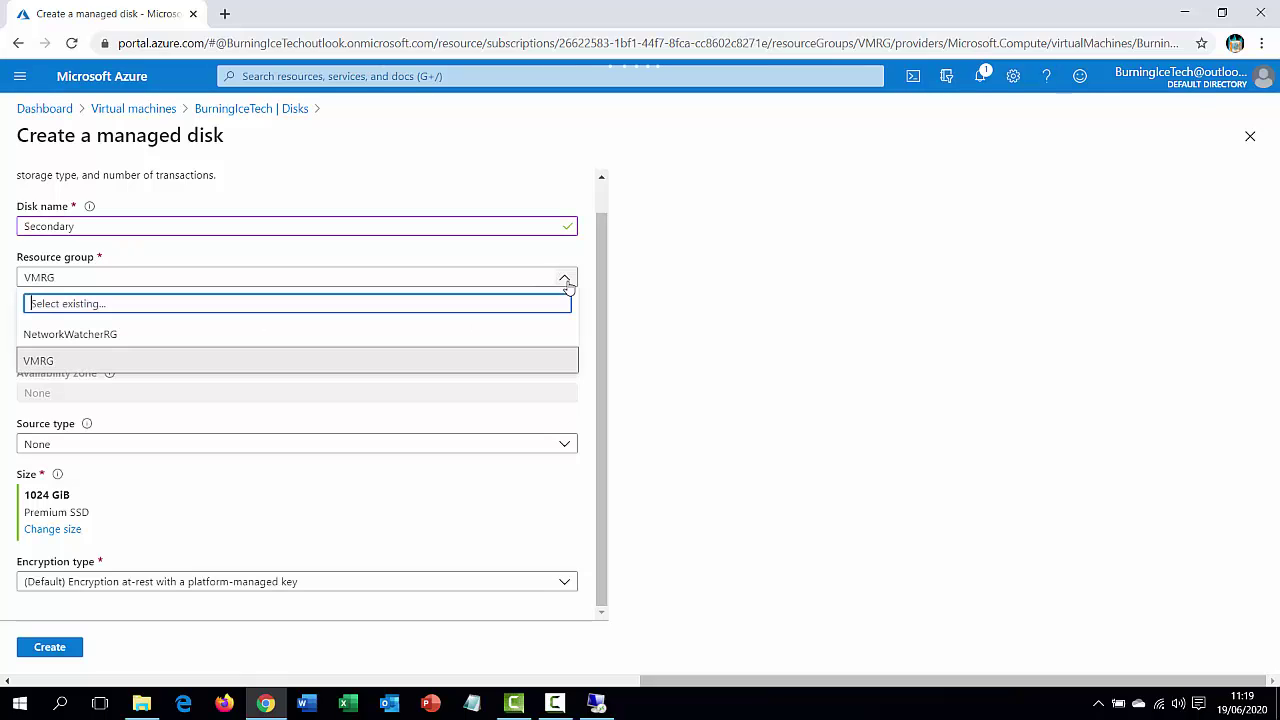
click(70, 364)
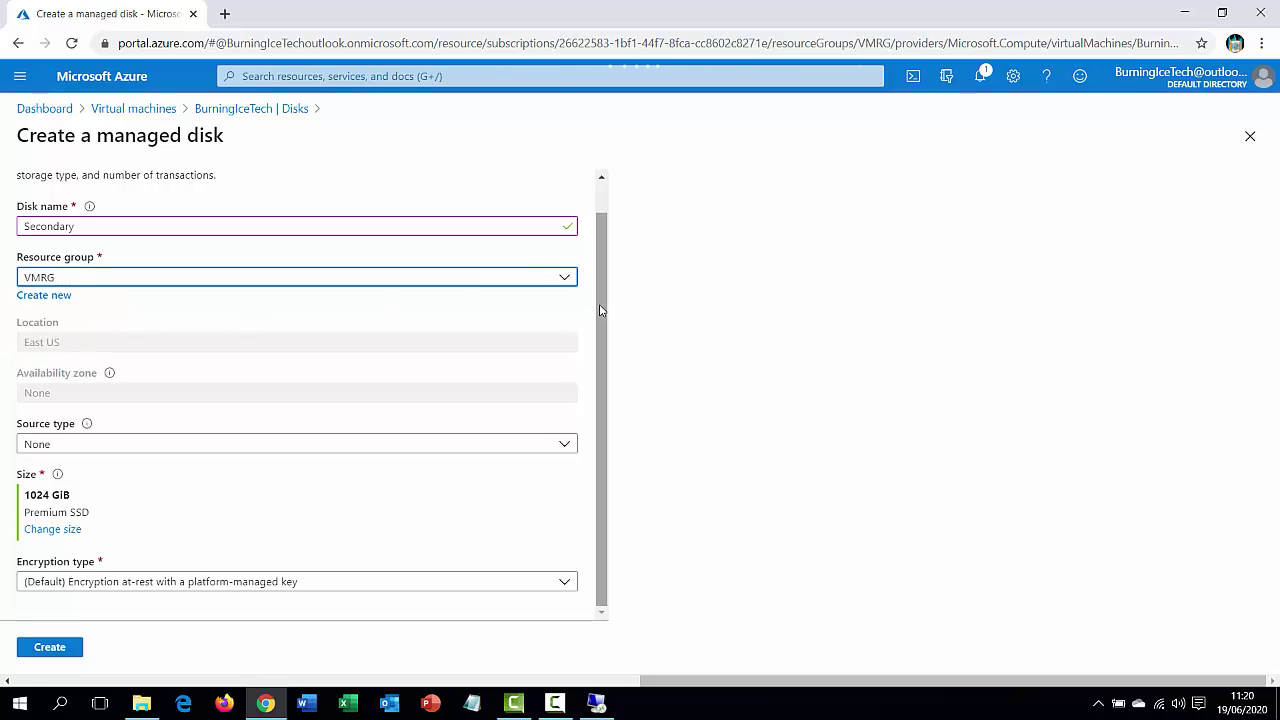
drag(600, 290, 598, 379)
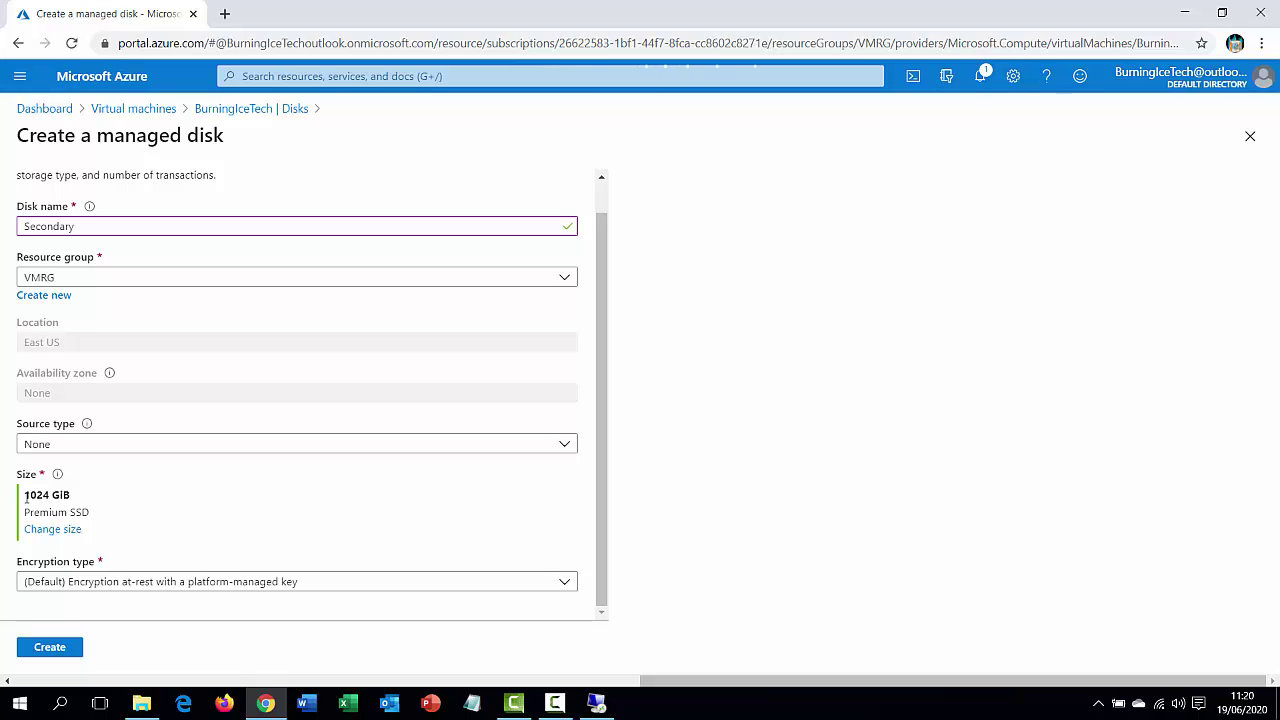
- Keep the managed disk's size at 1024 GiB with Premium SSD storage and create the disk
mouse_move(25, 497)
mouse_down()
mouse_move(60, 497)
mouse_move(48, 497)
mouse_up()
click(42, 535)
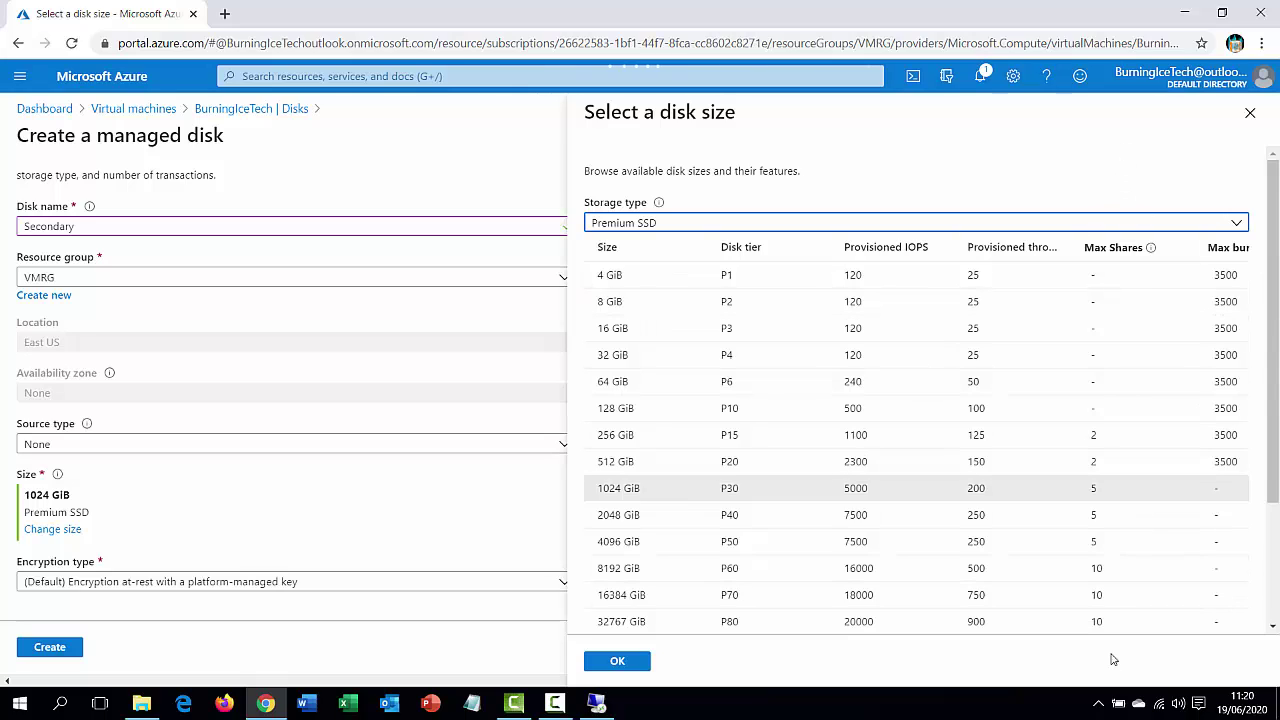
click(700, 225)
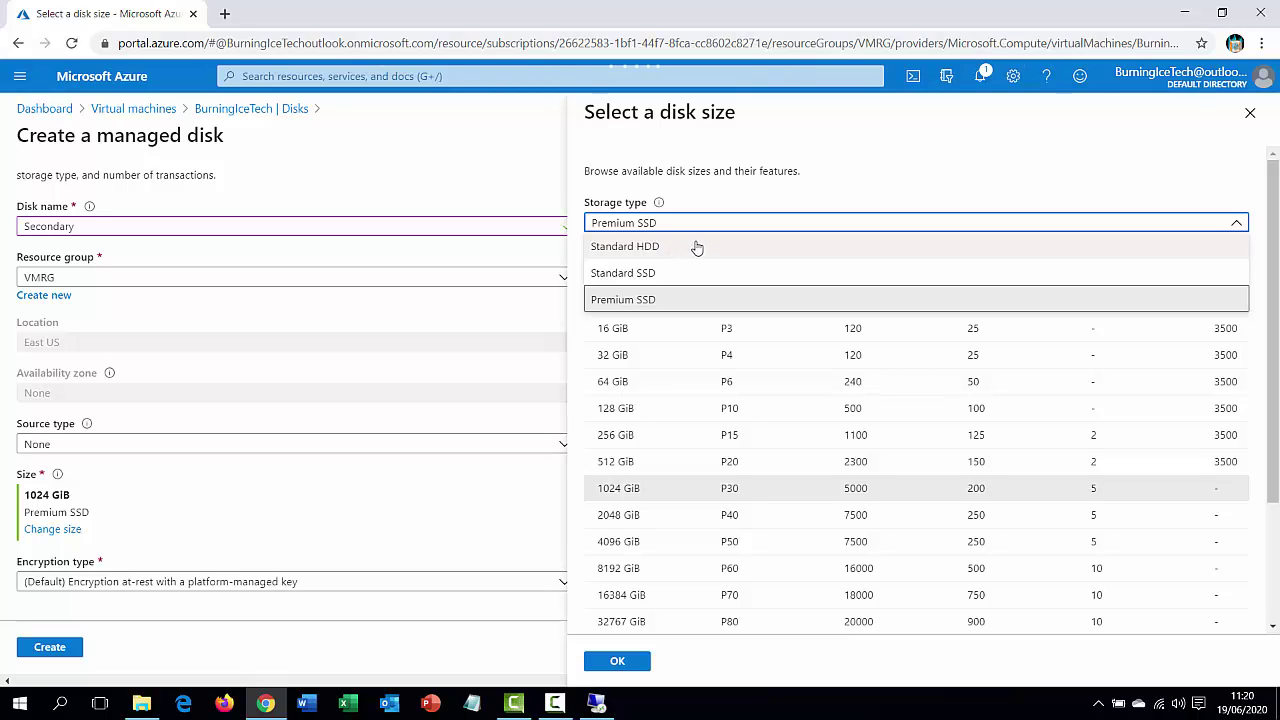
click(660, 302)
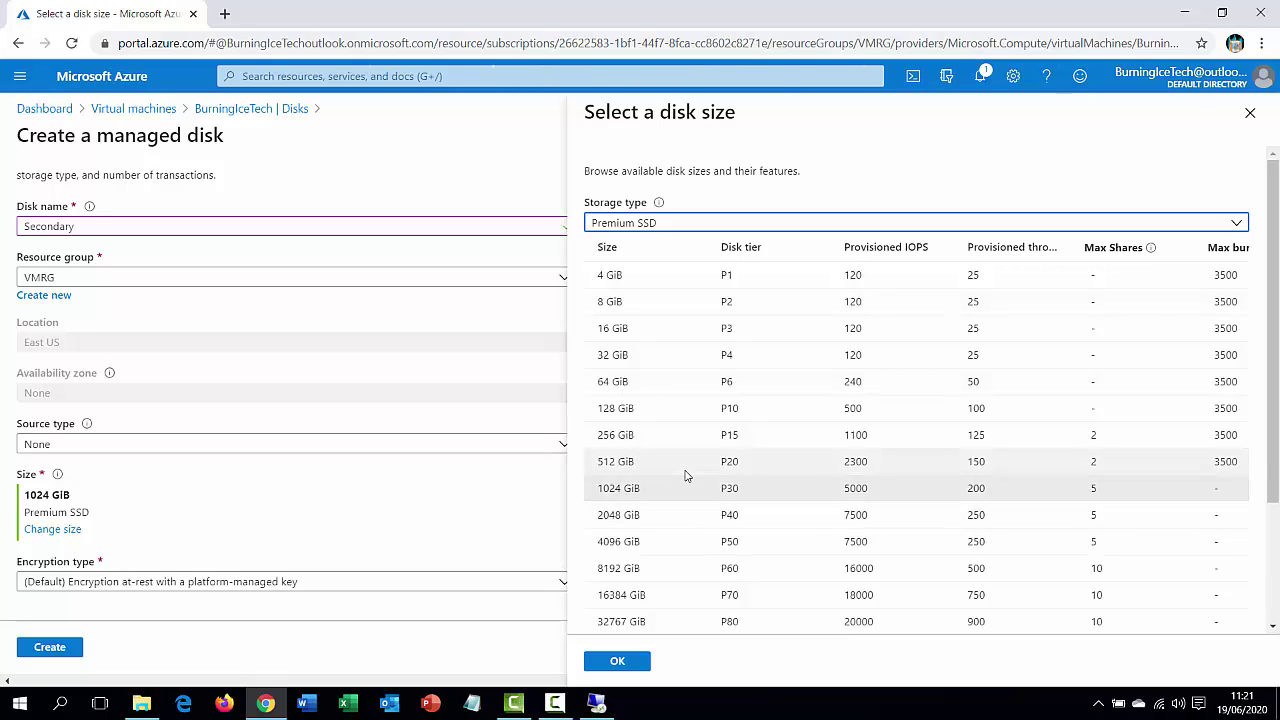
click(616, 668)
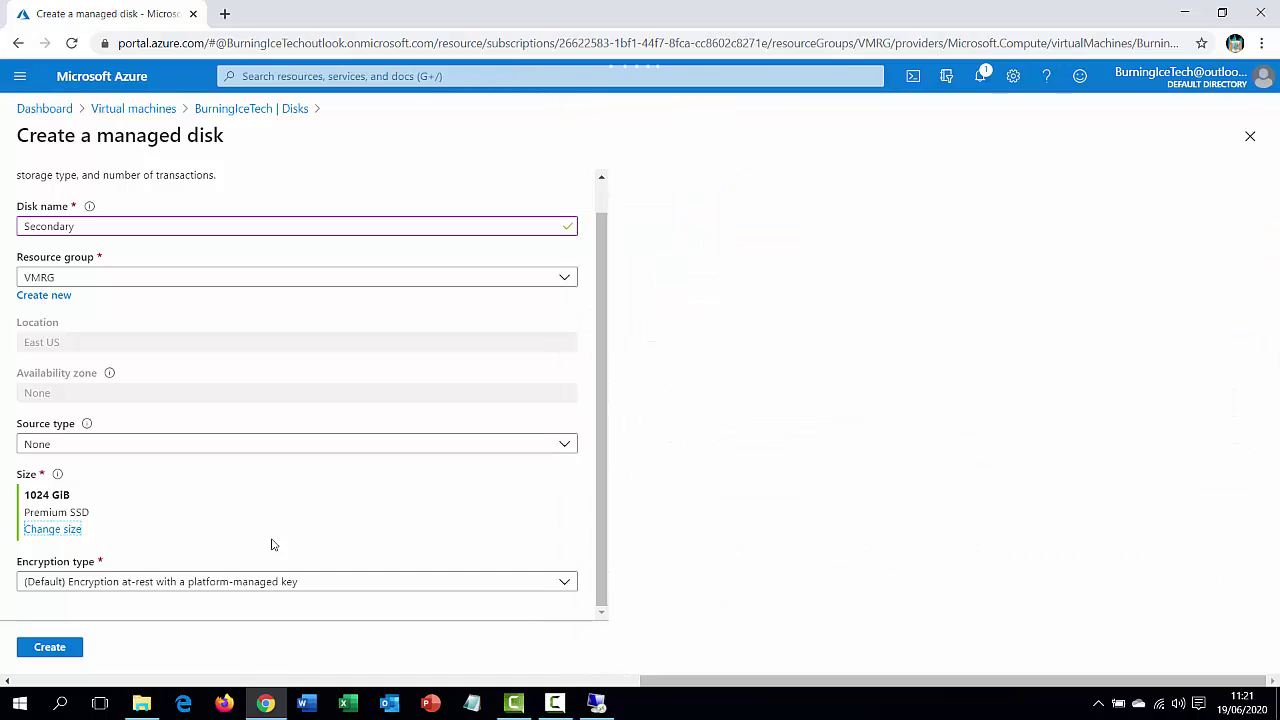
click(50, 648)
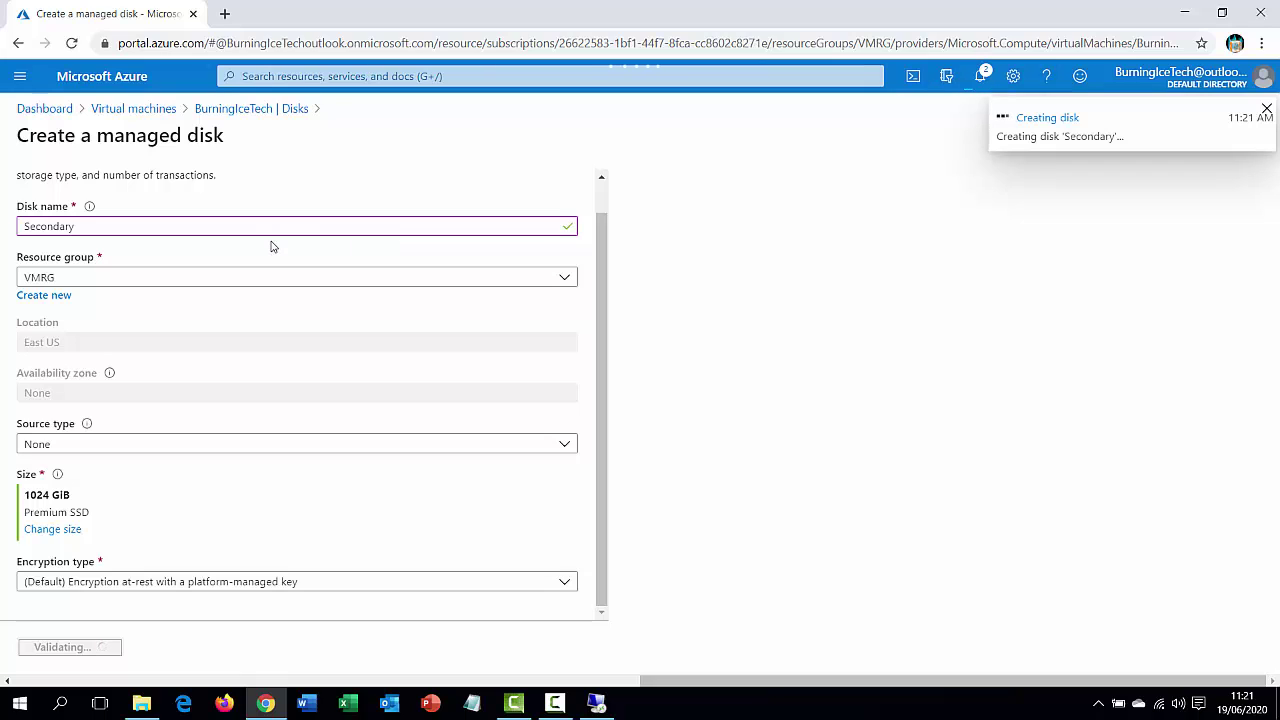
- Switch to the remote server session, check the drives listed in This PC, and return to the Azure portal
click(592, 704)
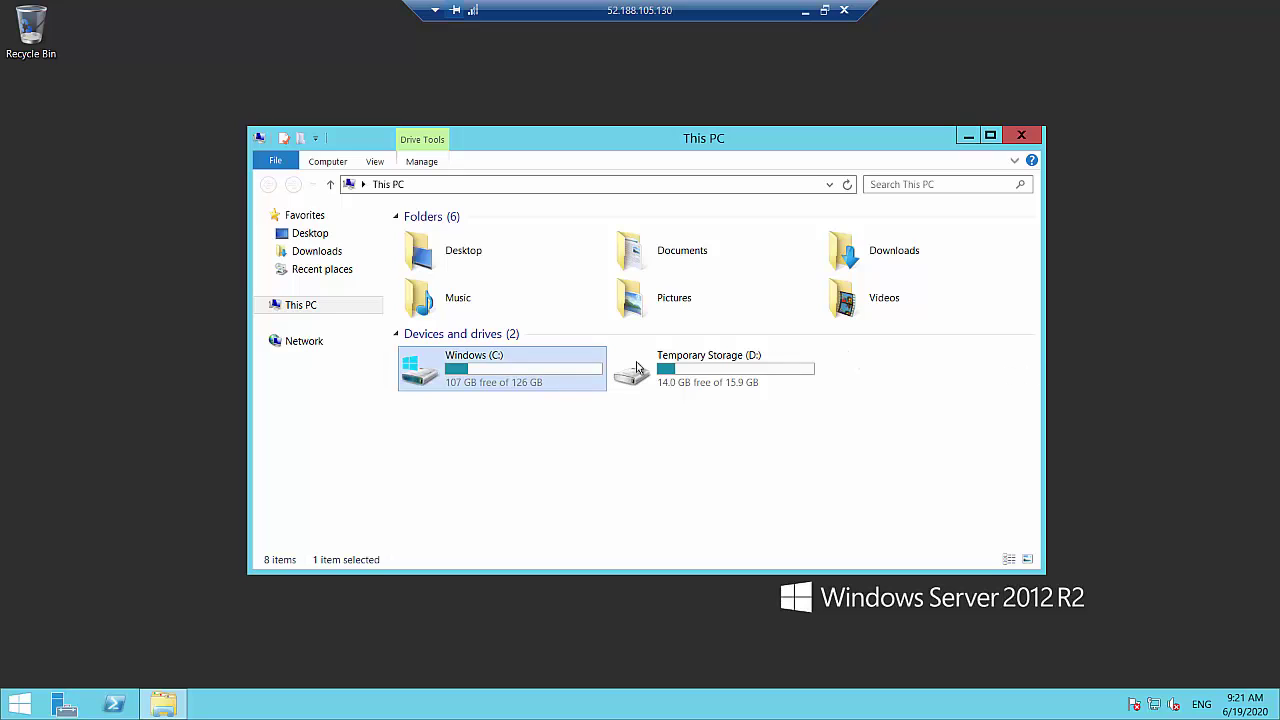
key(Right)
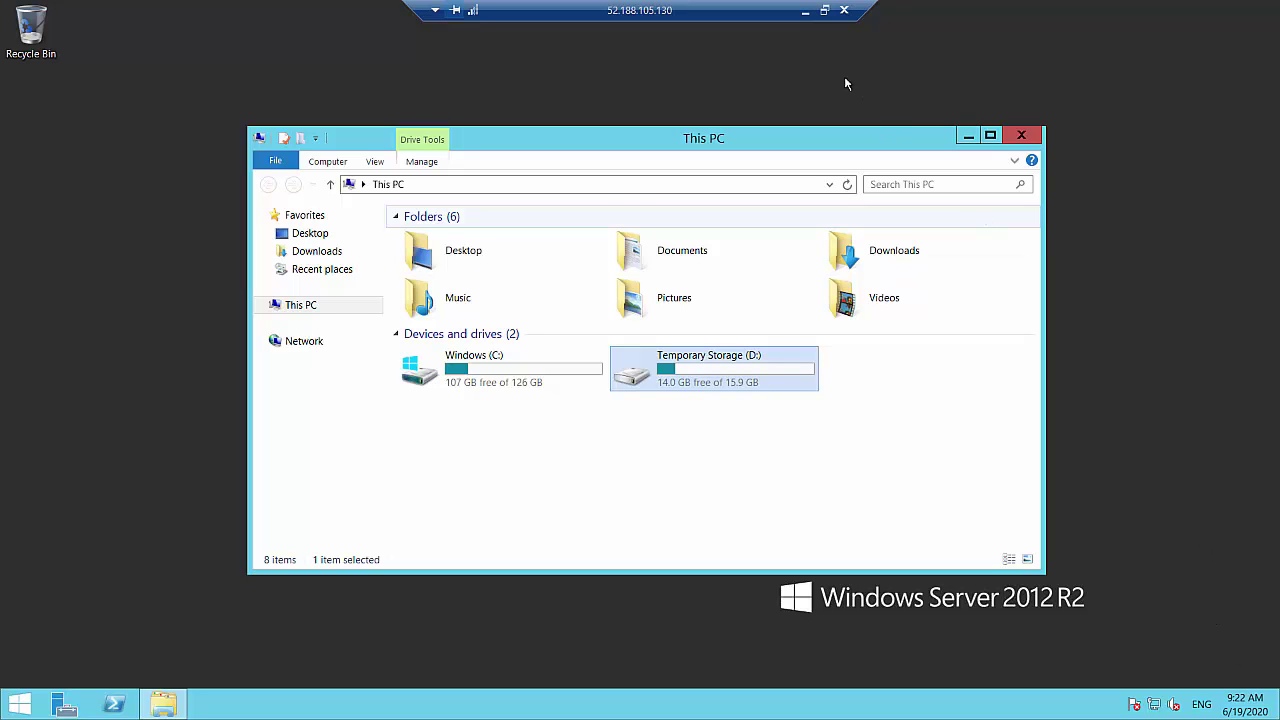
click(807, 10)
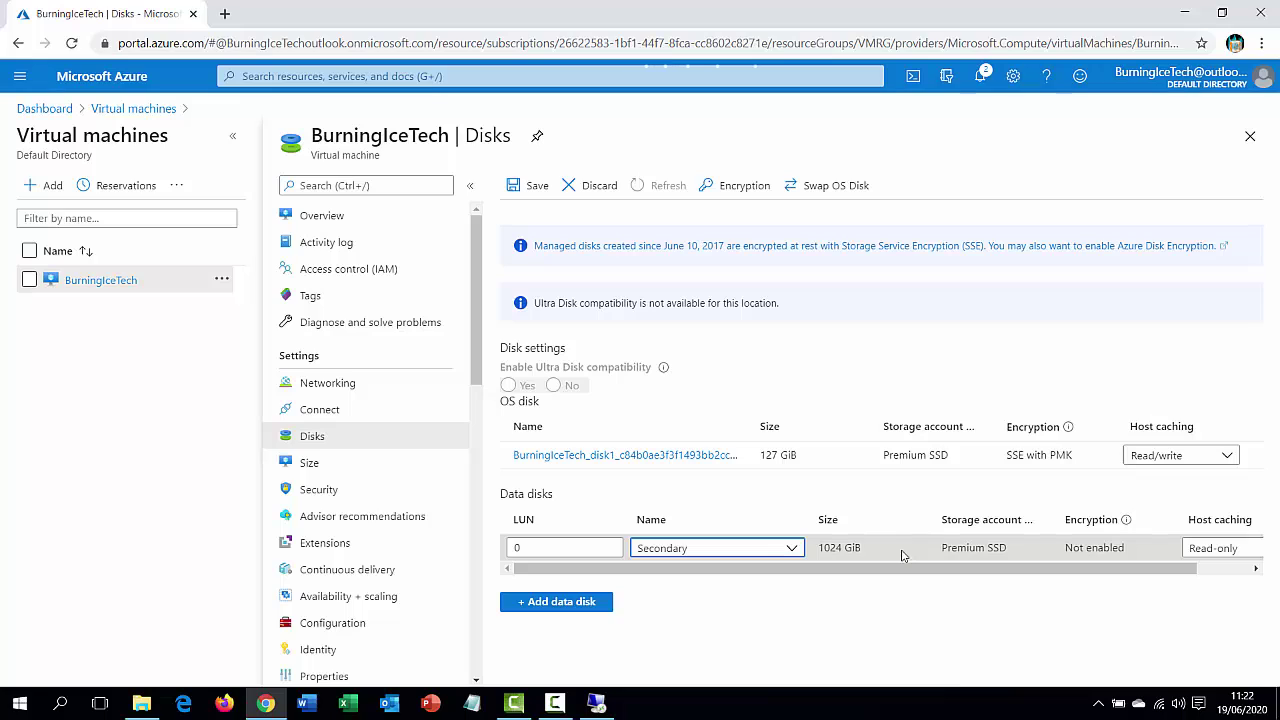
- Save the virtual machine's disk changes to attach the Secondary data disk
click(517, 187)
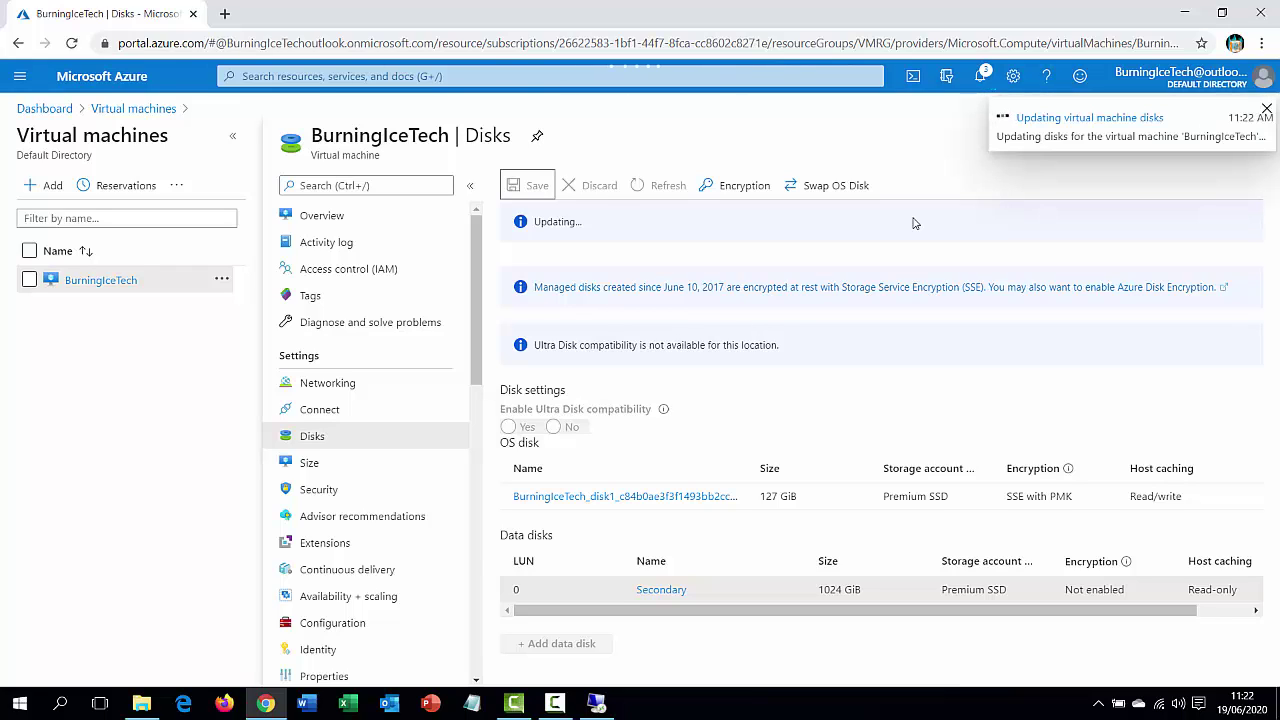
click(600, 704)
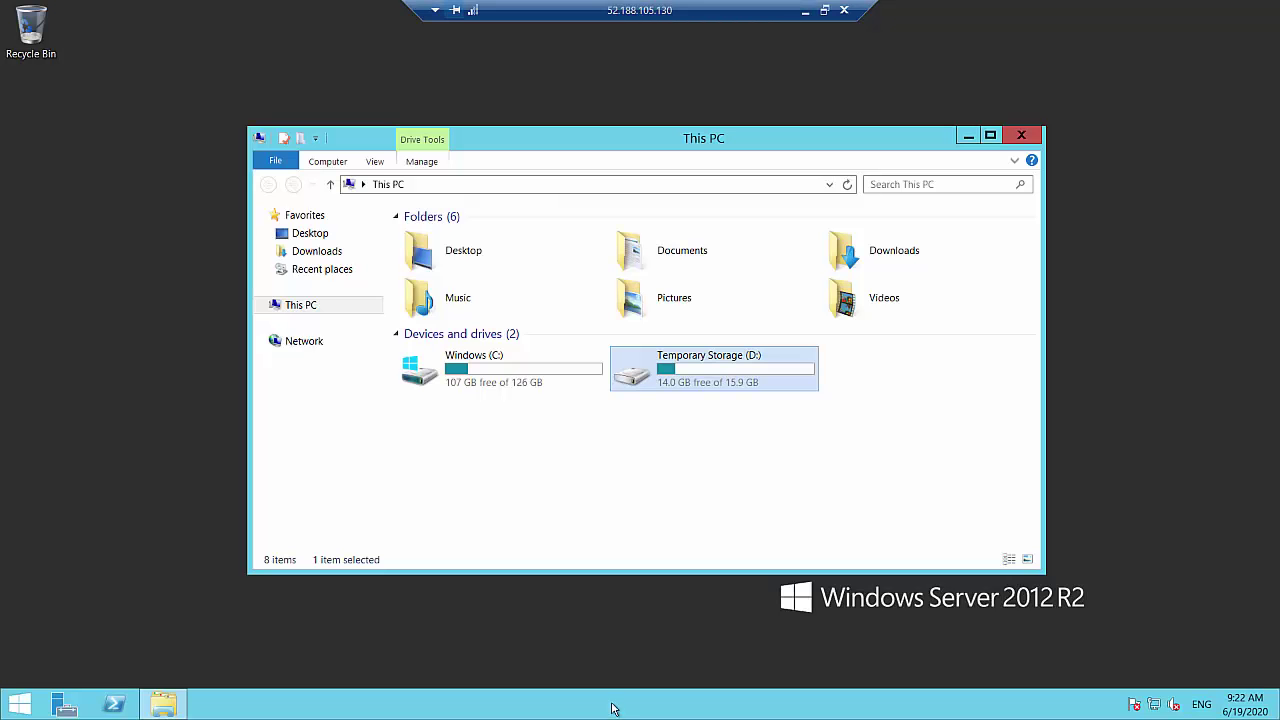
click(807, 11)
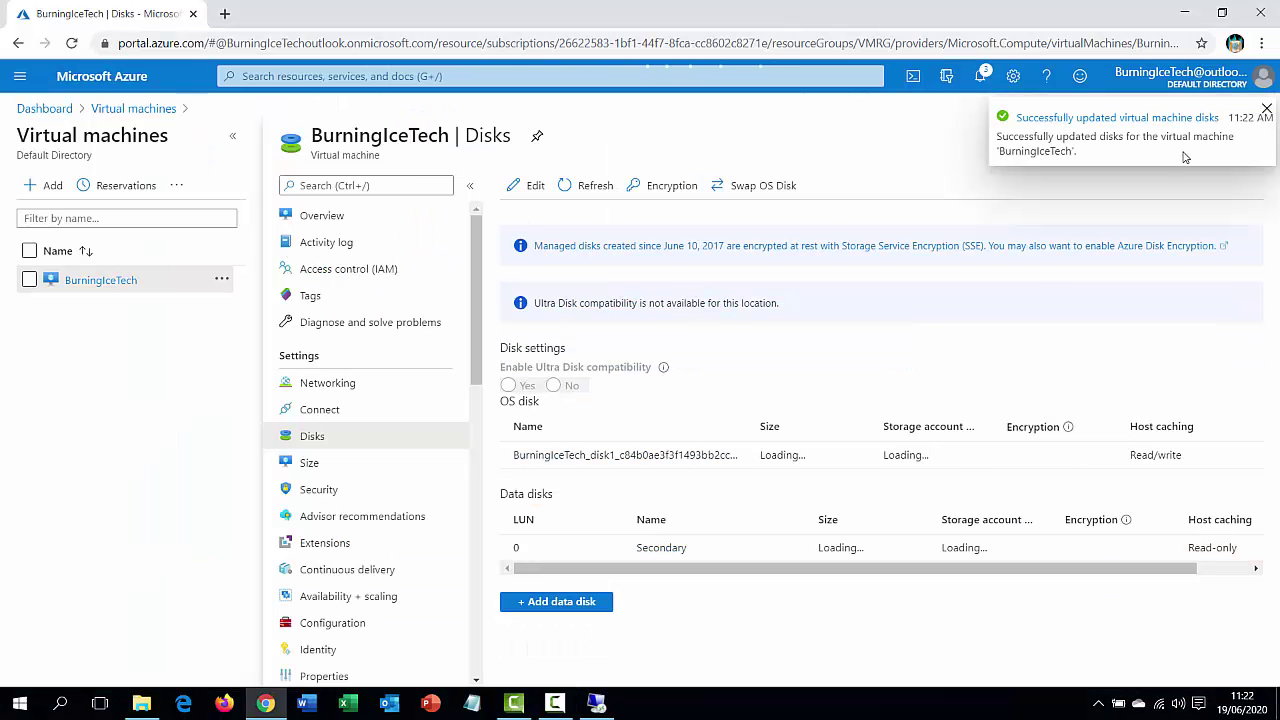
- Switch to the remote server session and refresh This PC to check for the new drive
click(597, 706)
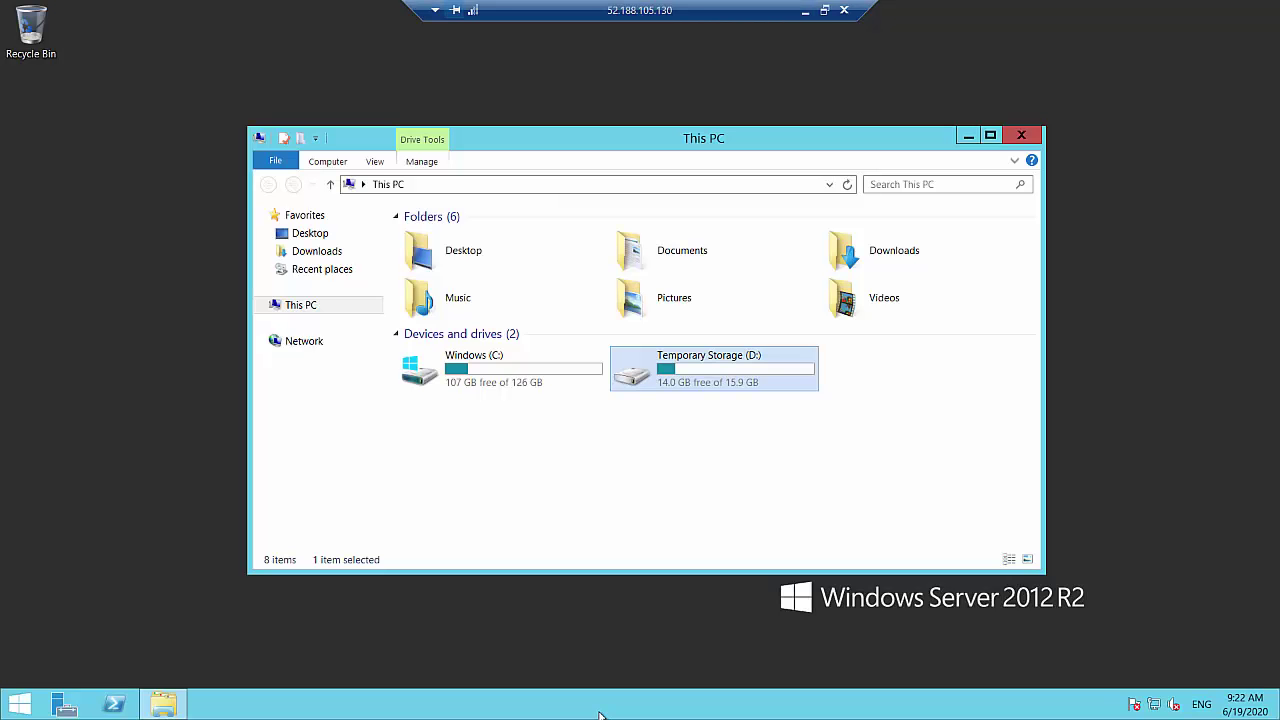
click(741, 462)
right_click(741, 463)
click(771, 519)
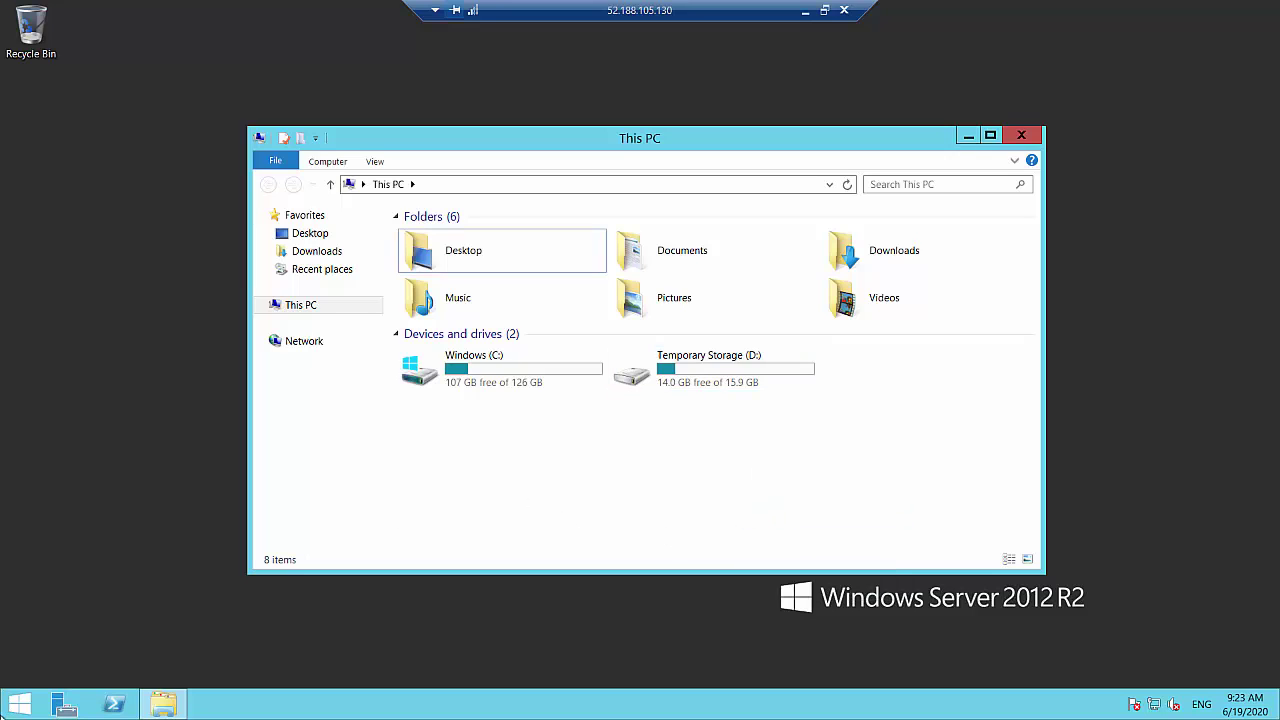
- Open Disk Management, initialize Disk 2 with the MBR partition style, and enlarge the window to show all disks
right_click(13, 711)
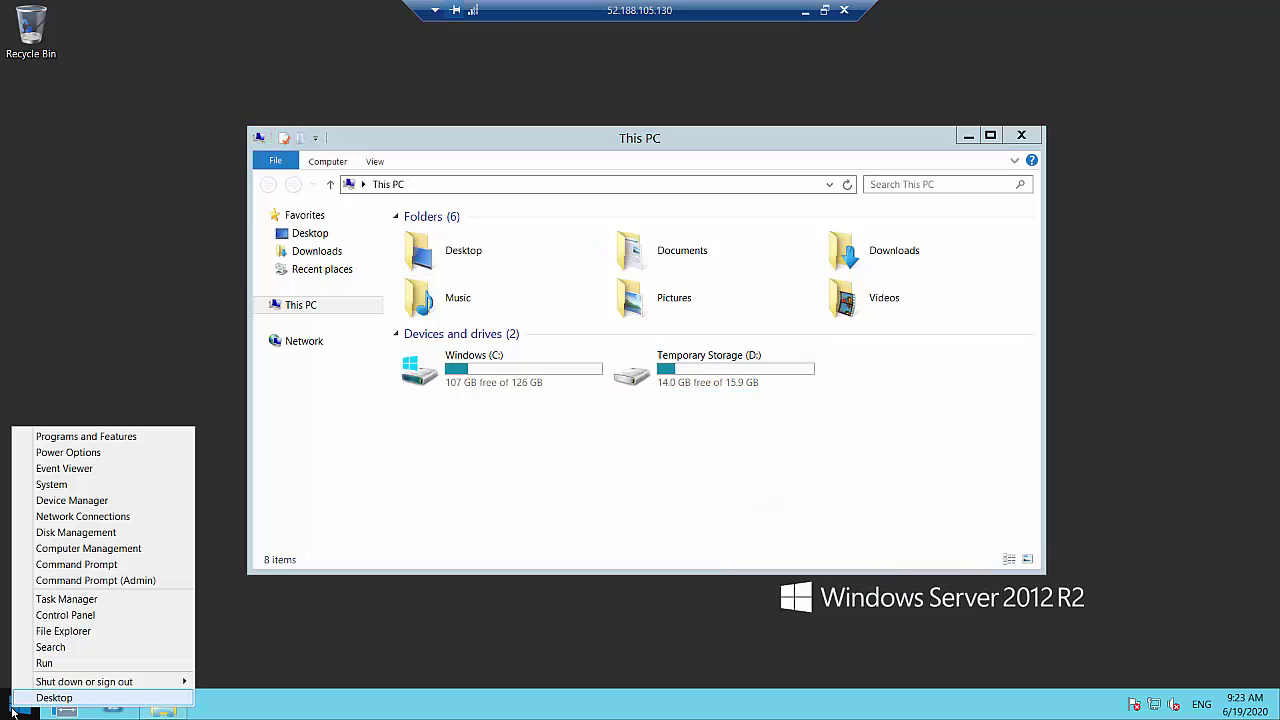
click(57, 533)
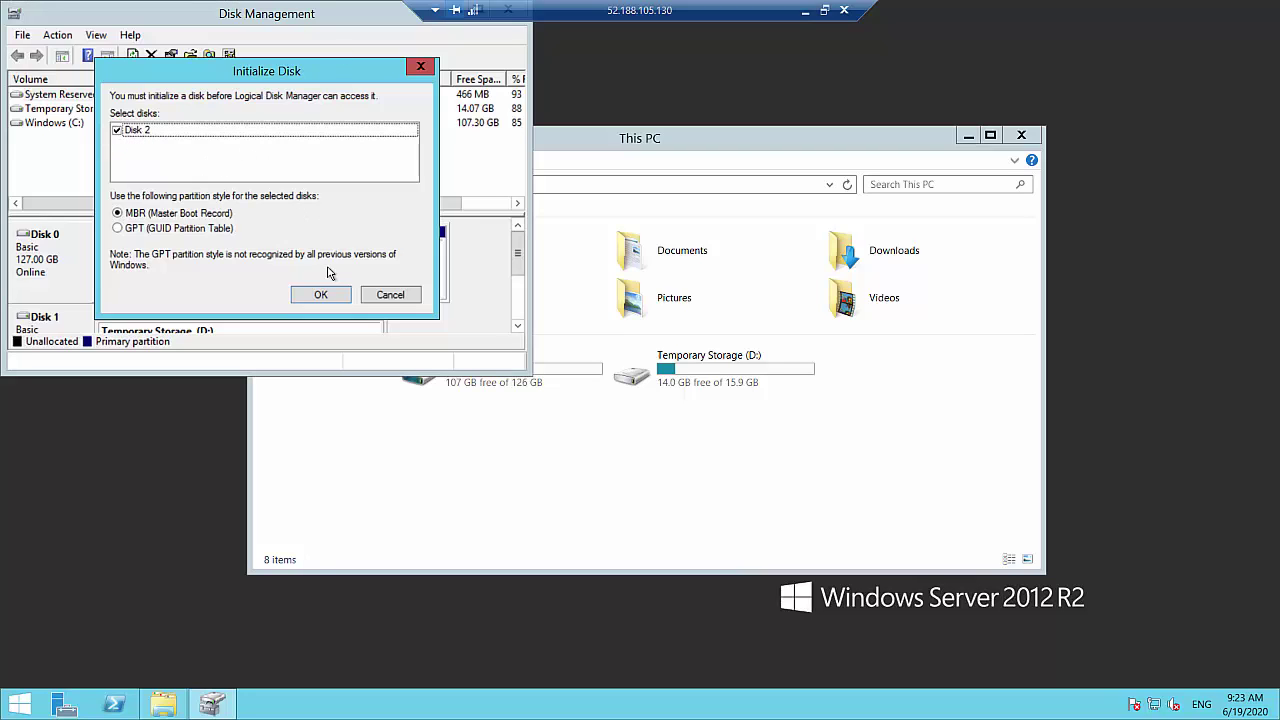
click(323, 297)
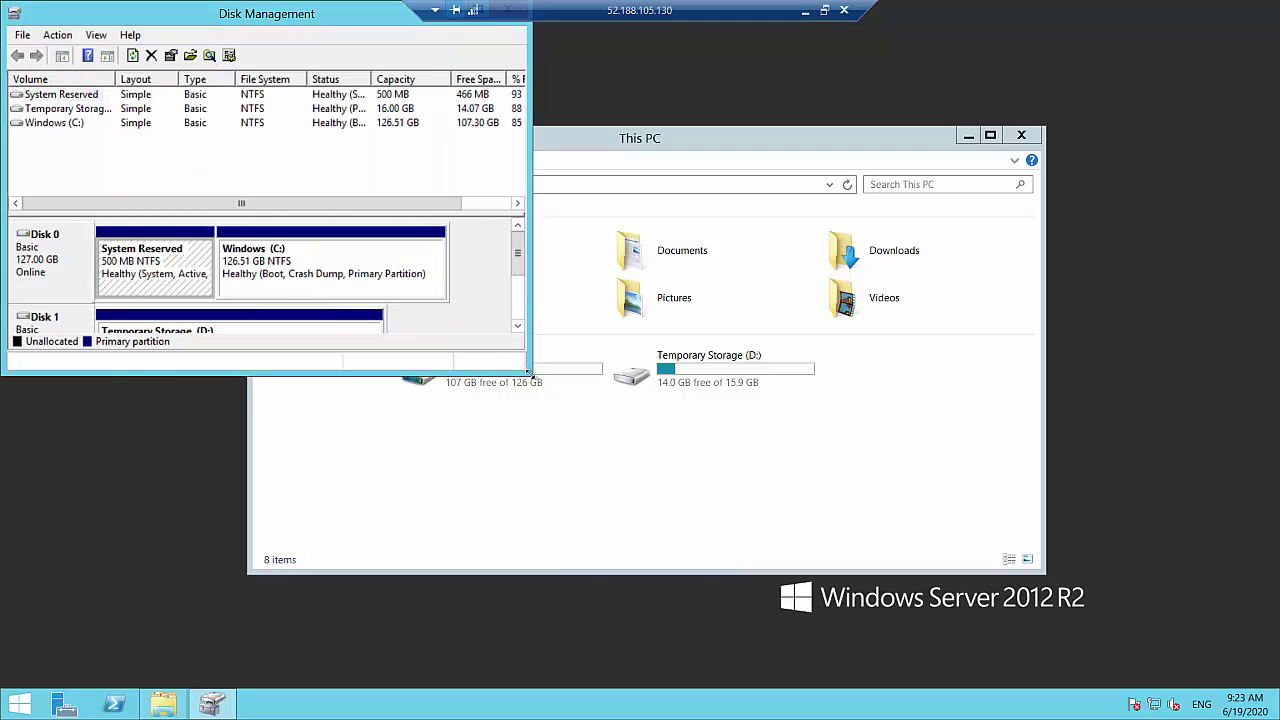
drag(527, 372, 808, 504)
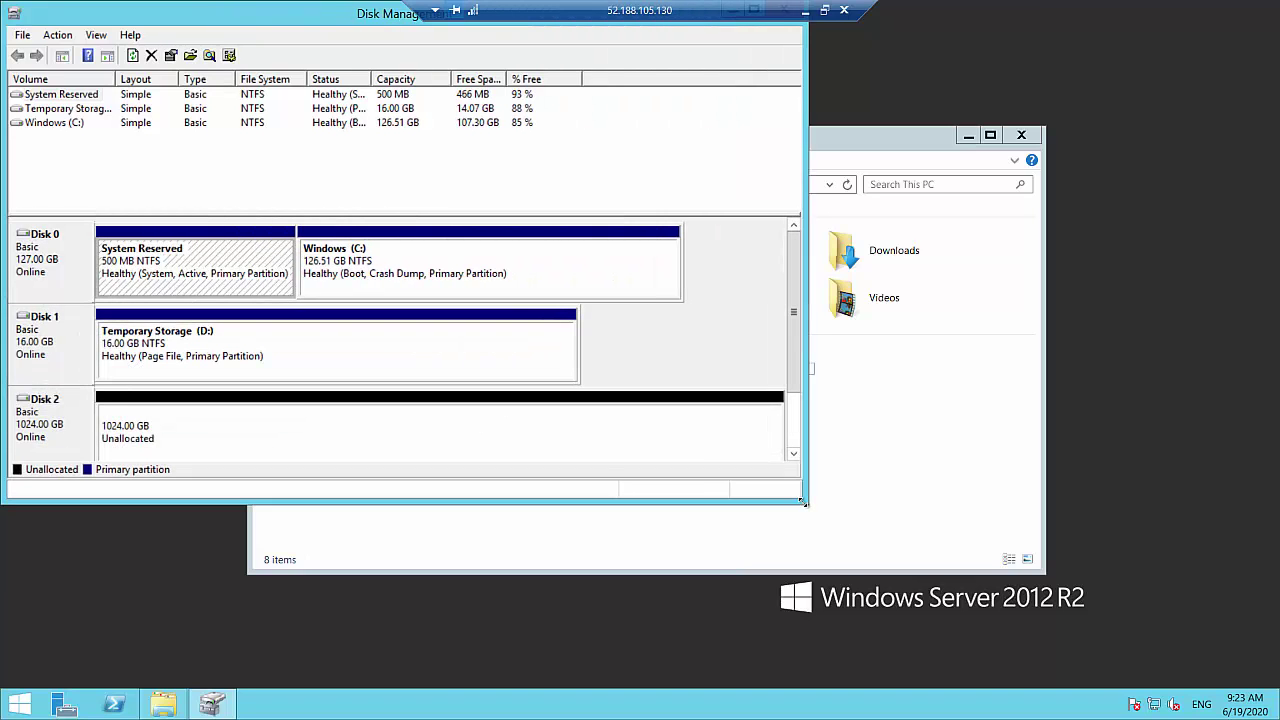
- Start a new simple volume on Disk 2's unallocated space with the full size of 1048573 MB
click(137, 416)
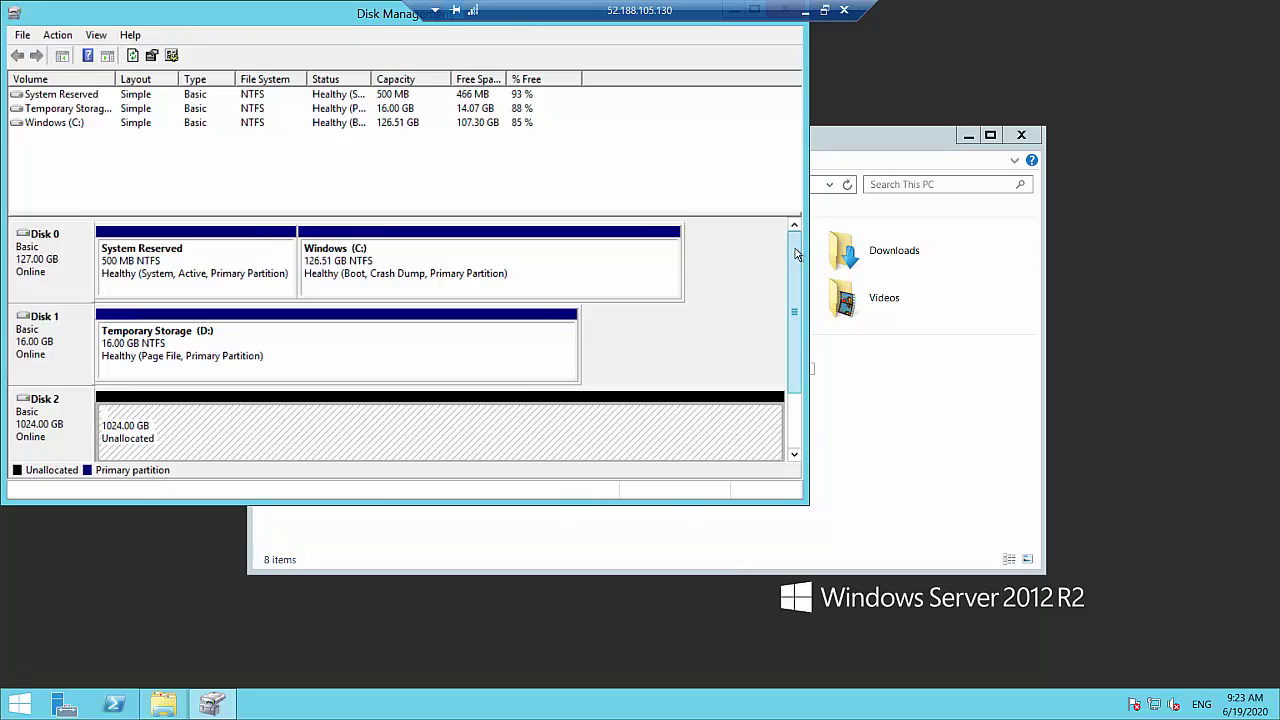
drag(795, 275, 600, 310)
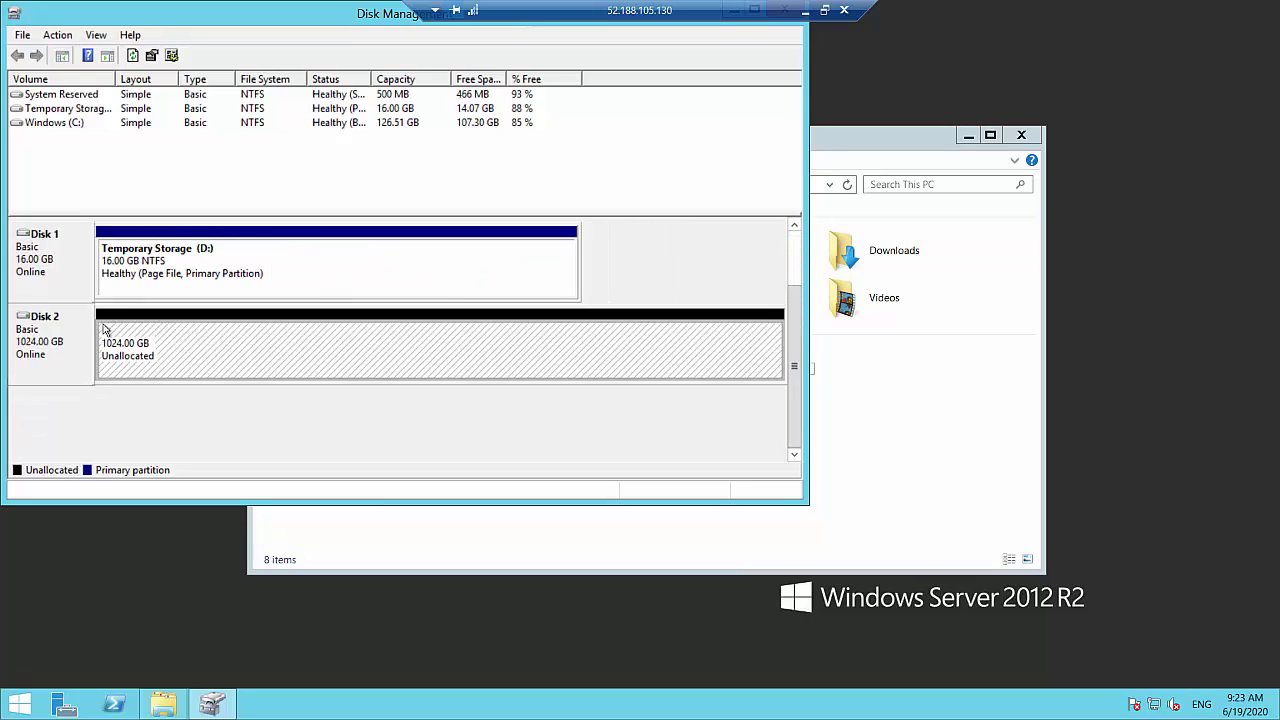
drag(795, 344, 568, 364)
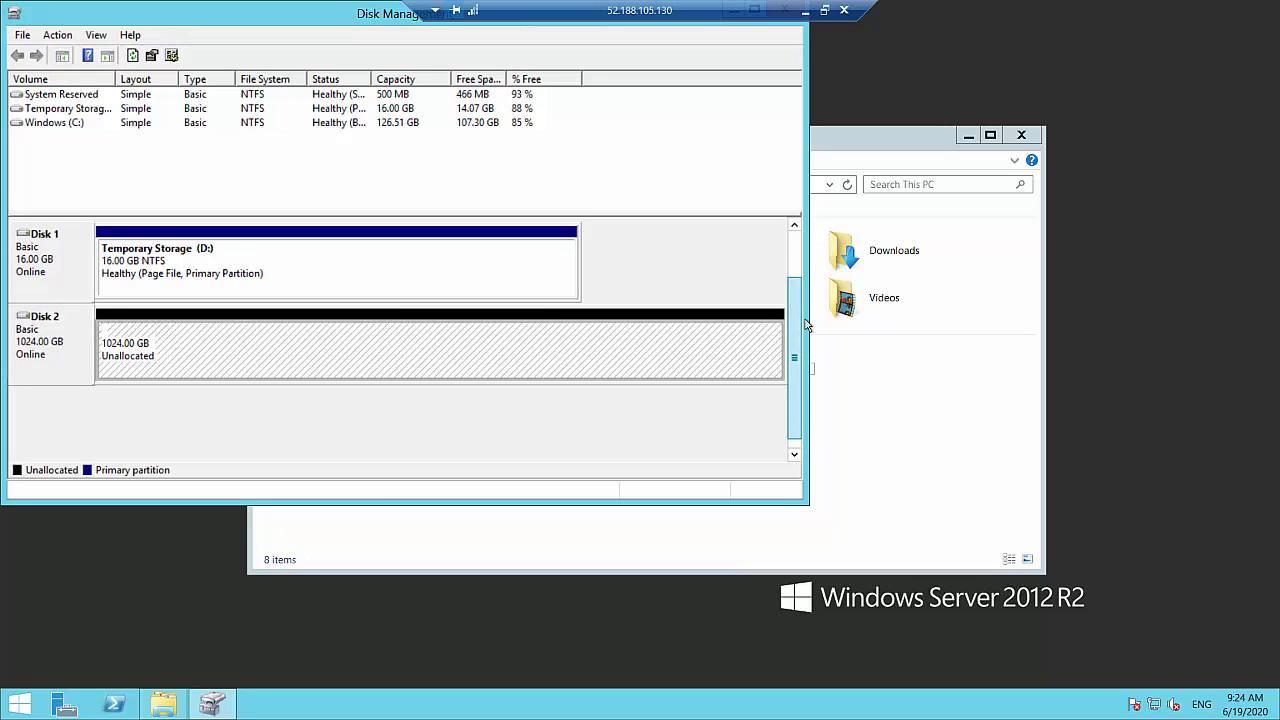
scroll(803, 320, up, 2)
right_click(167, 431)
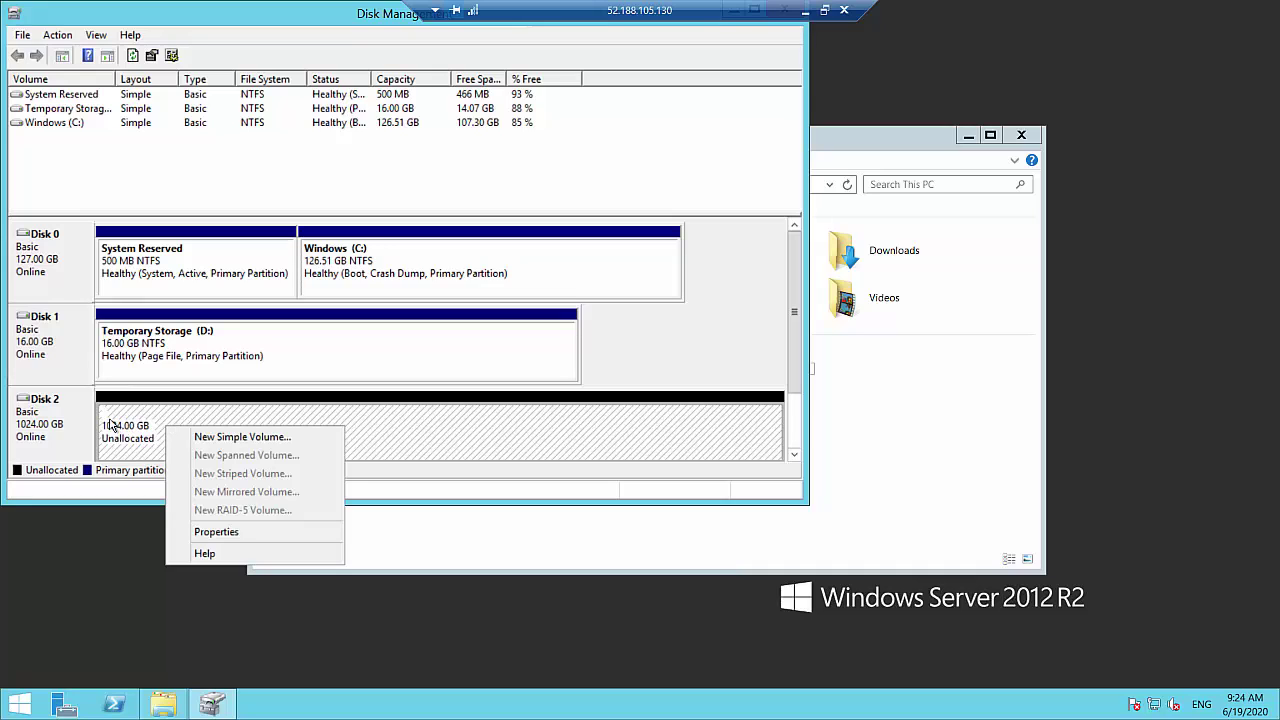
click(258, 438)
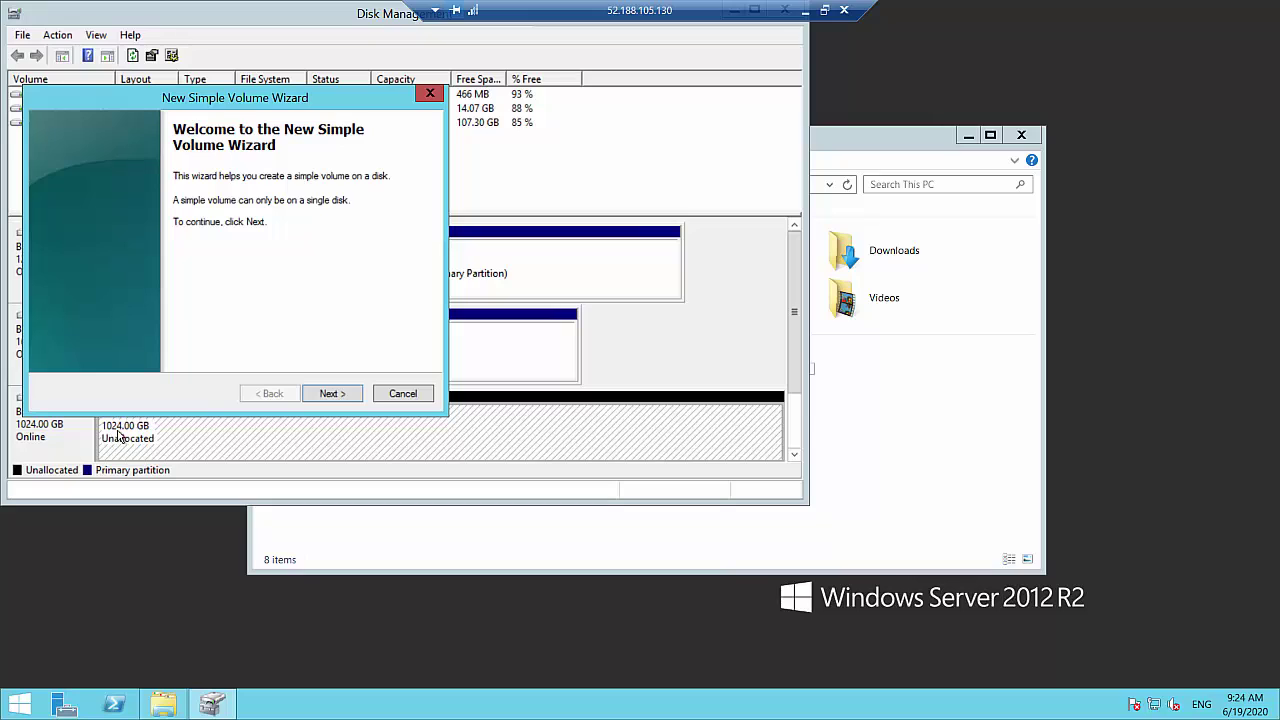
click(337, 398)
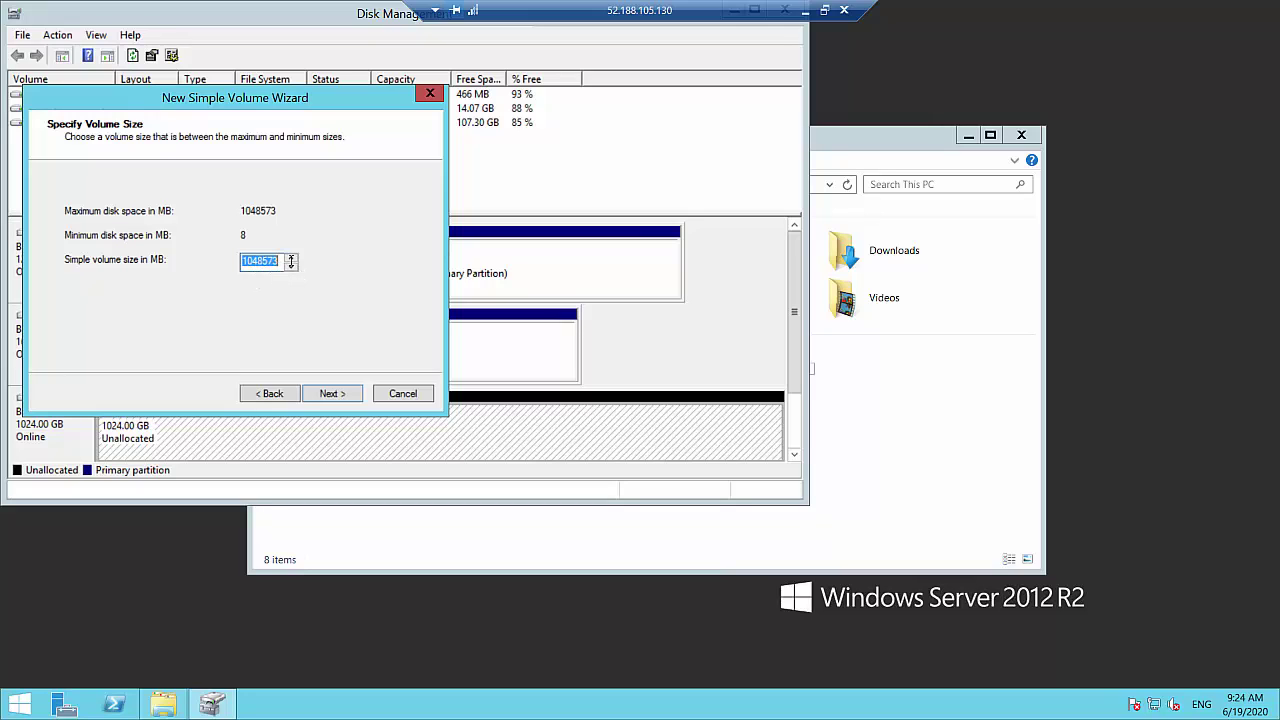
click(346, 394)
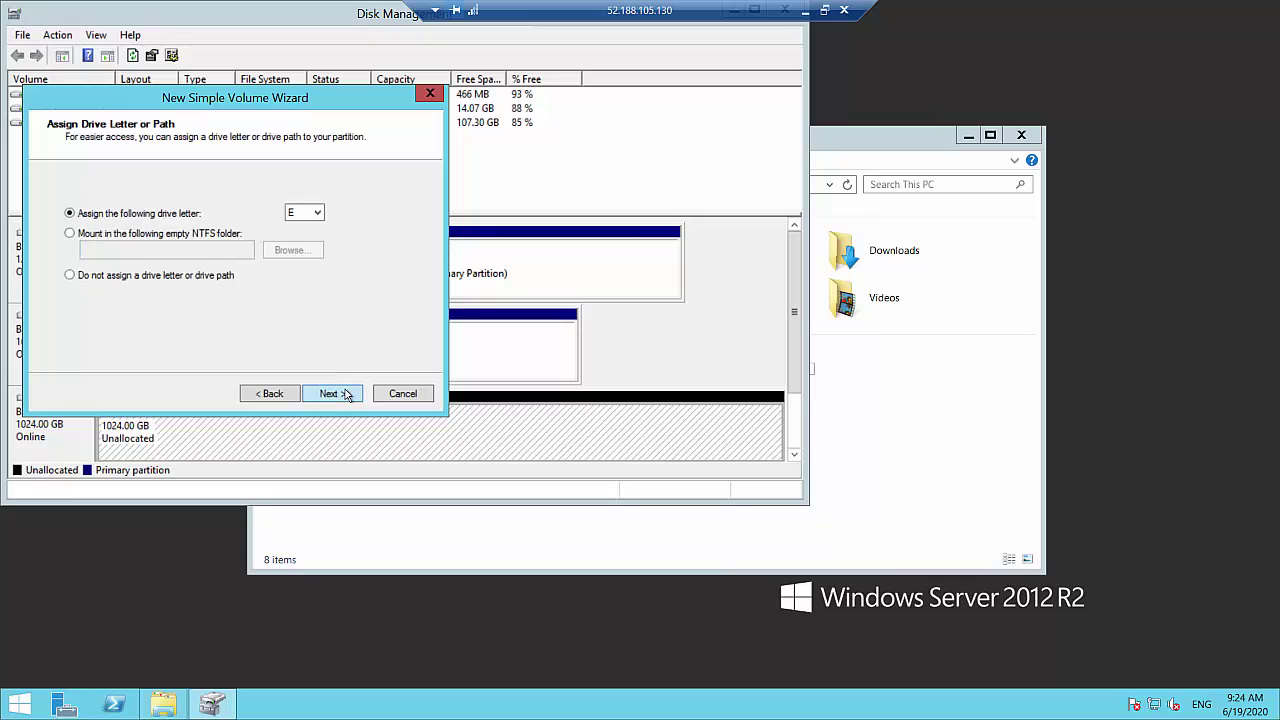
- Assign drive letter E to the new volume
click(318, 214)
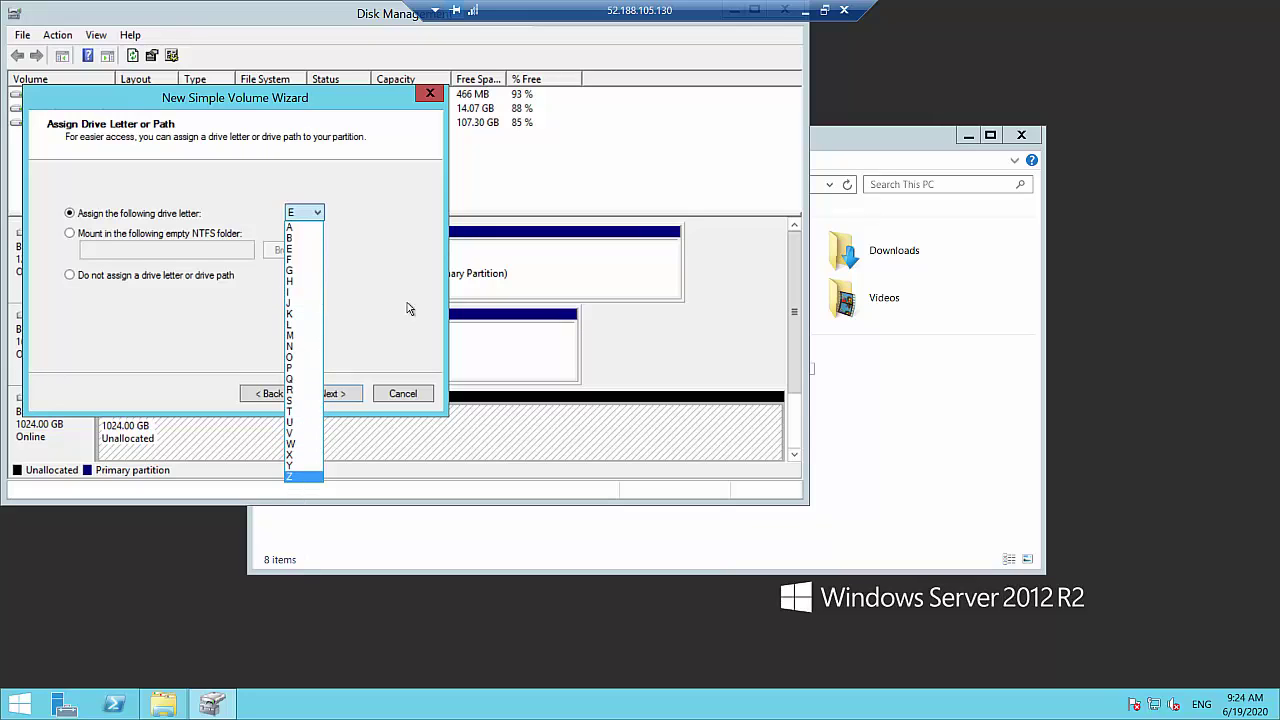
click(341, 103)
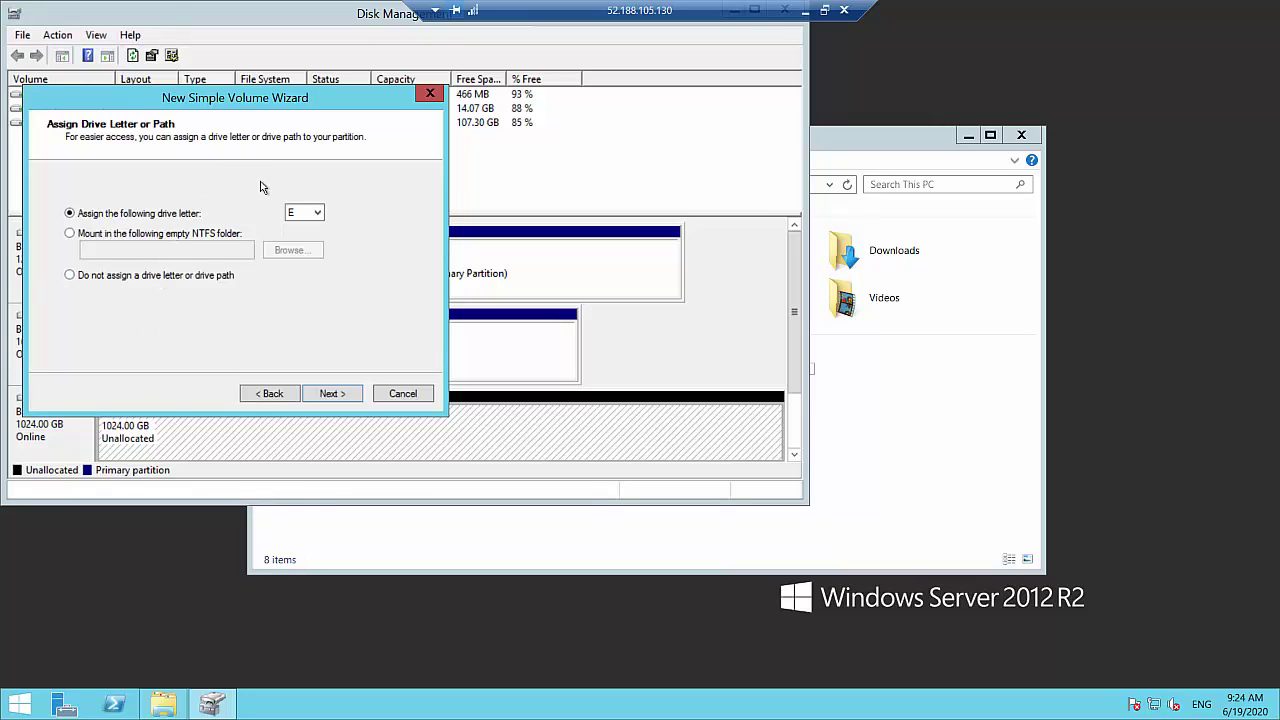
click(353, 398)
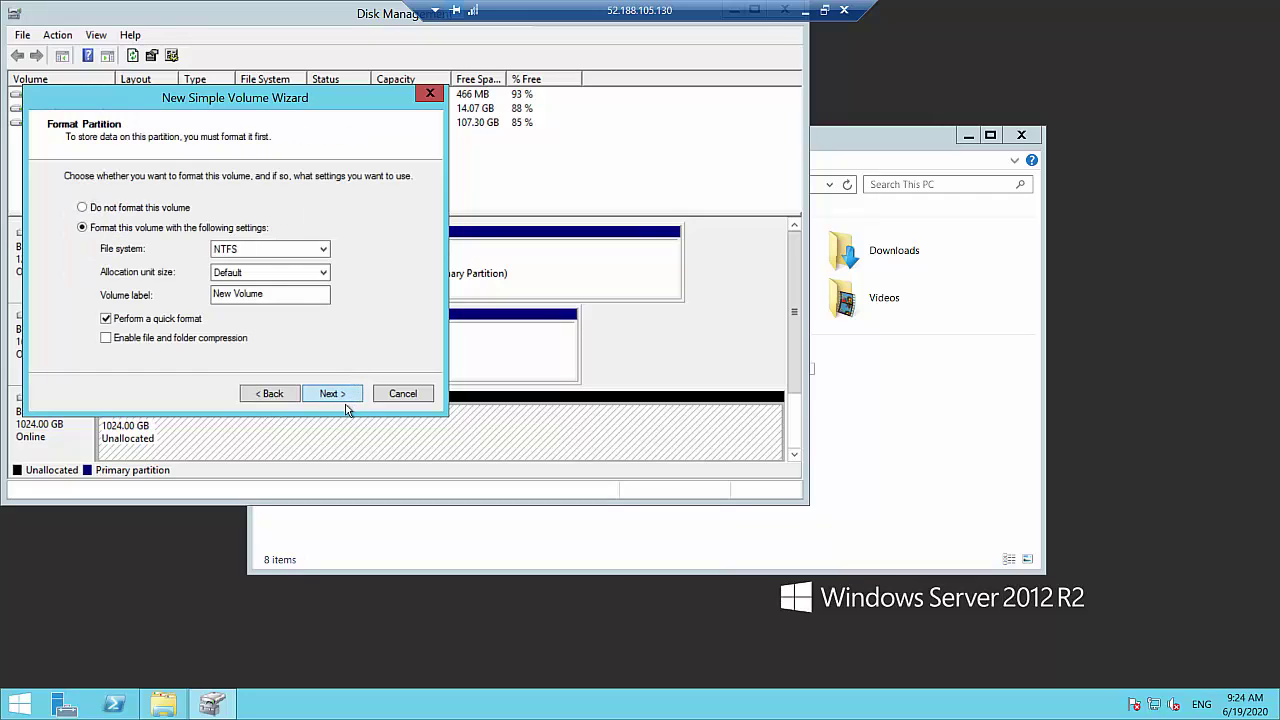
- Format the volume as NTFS with quick format and the label Data, and finish creating it
click(234, 252)
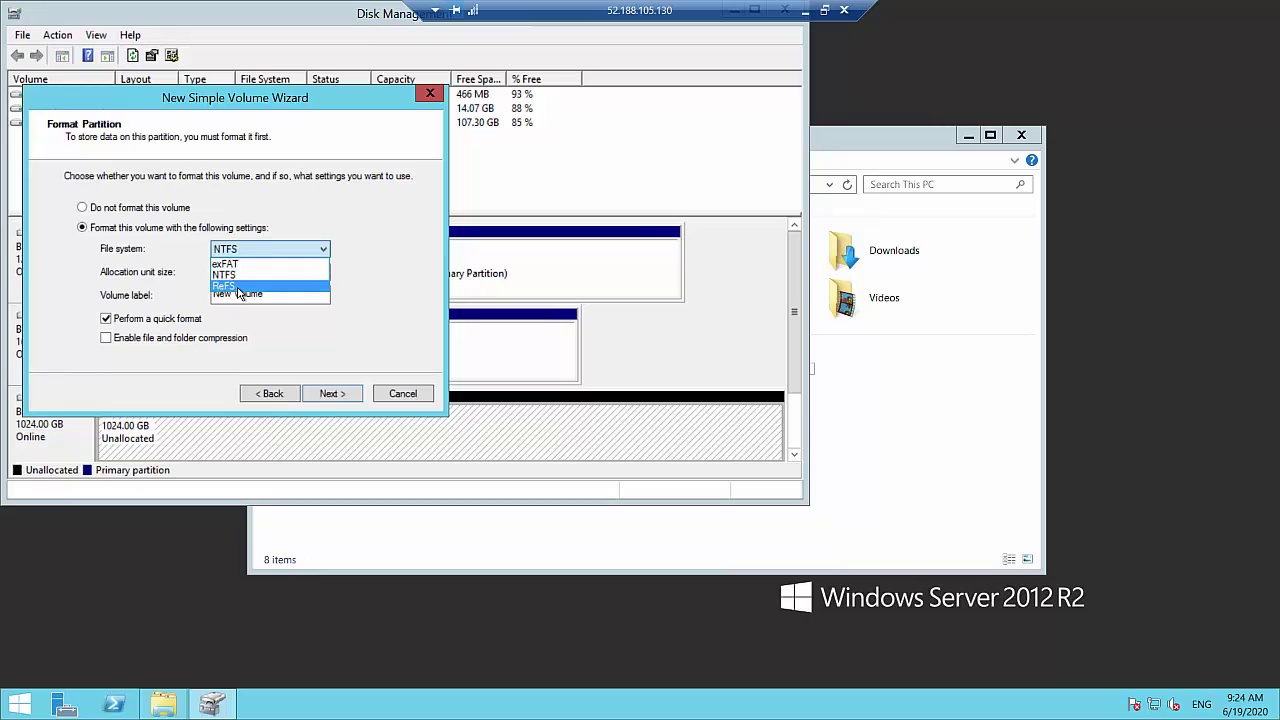
click(343, 217)
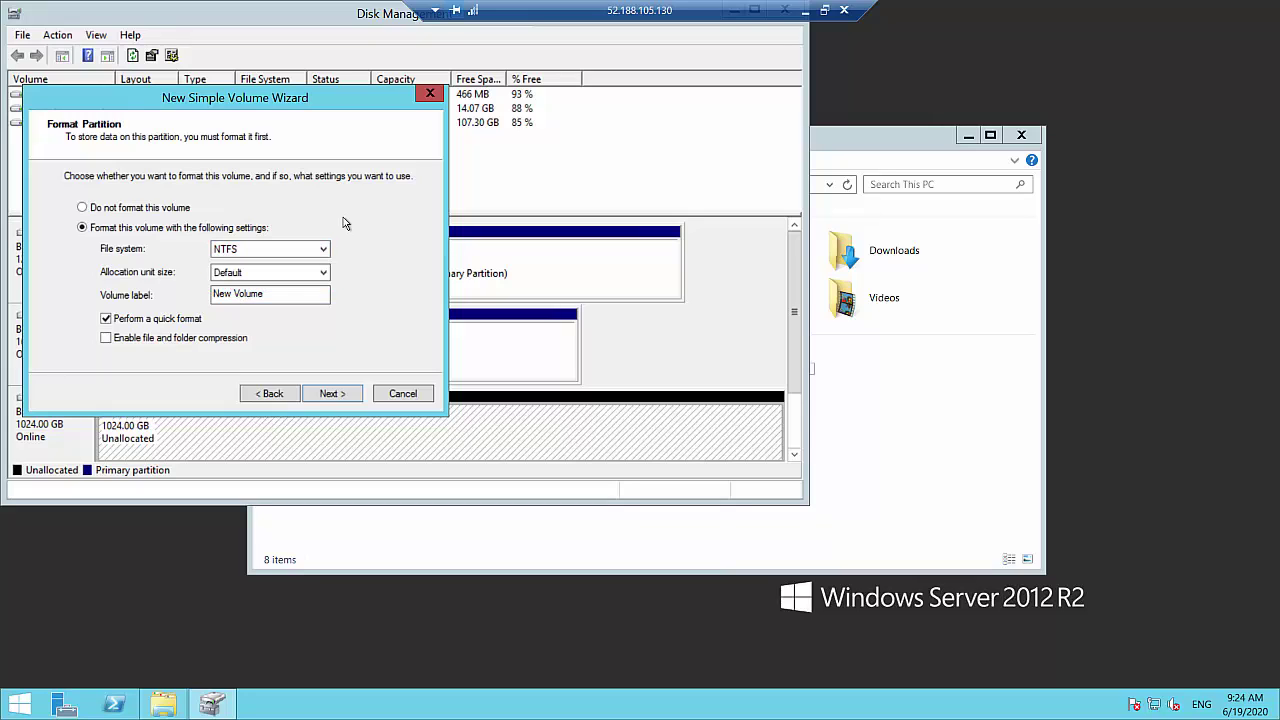
drag(290, 295, 203, 293)
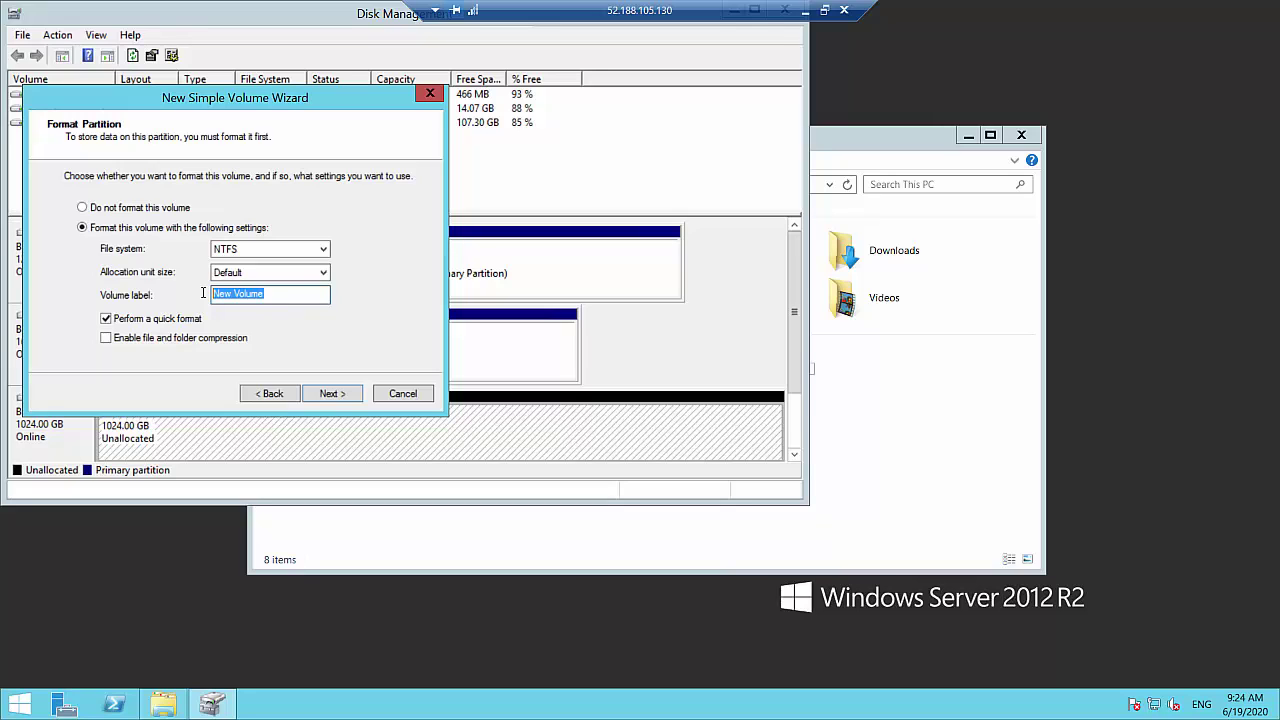
click(917, 392)
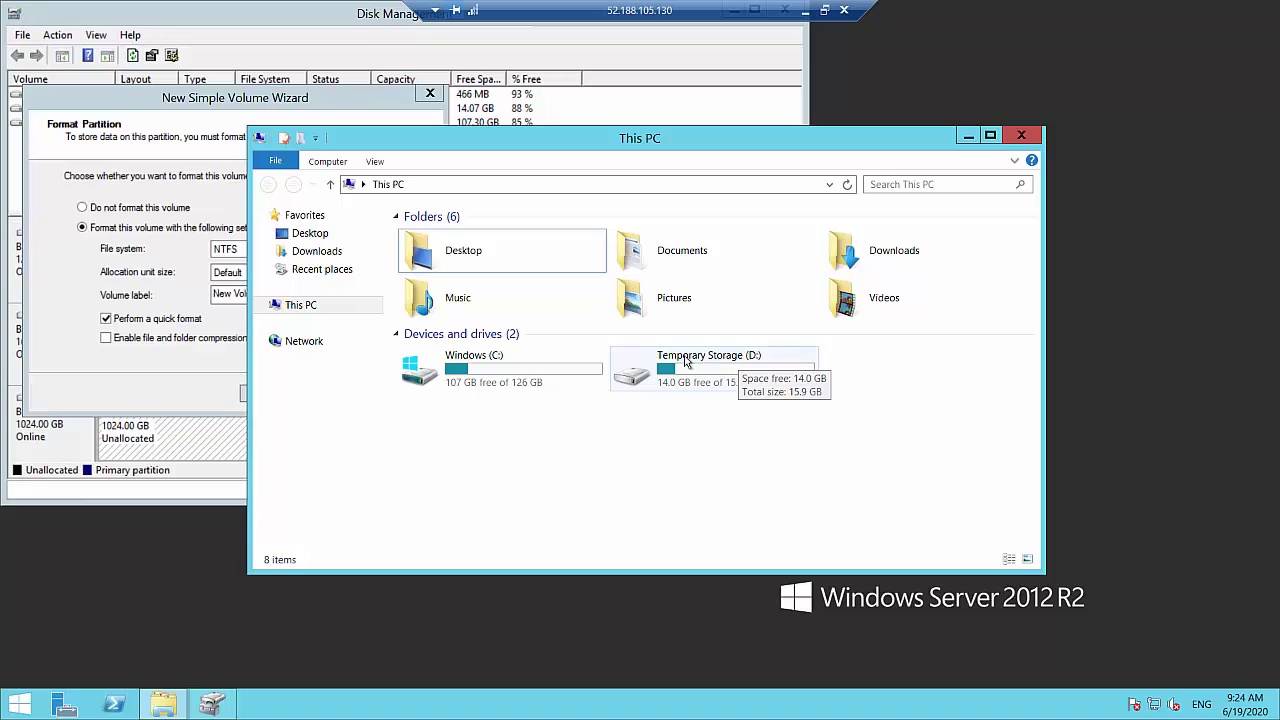
click(228, 293)
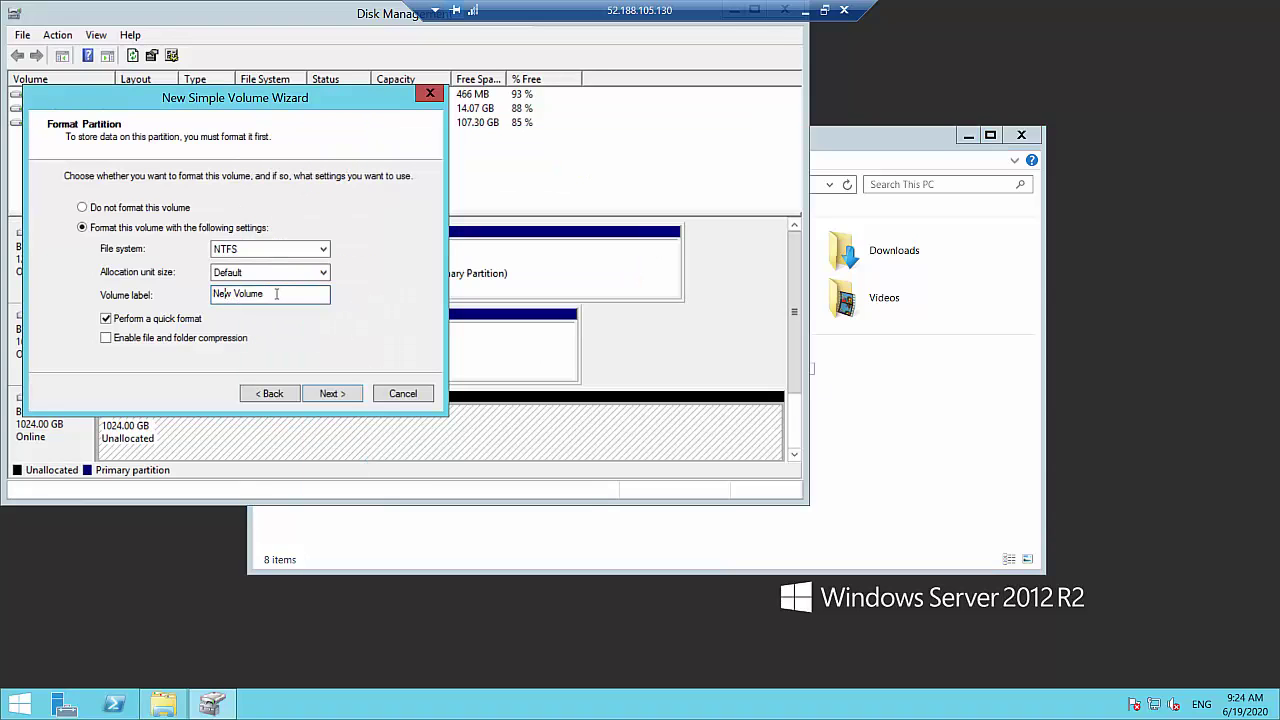
drag(262, 293, 212, 293)
text(Data)
click(349, 394)
click(332, 394)
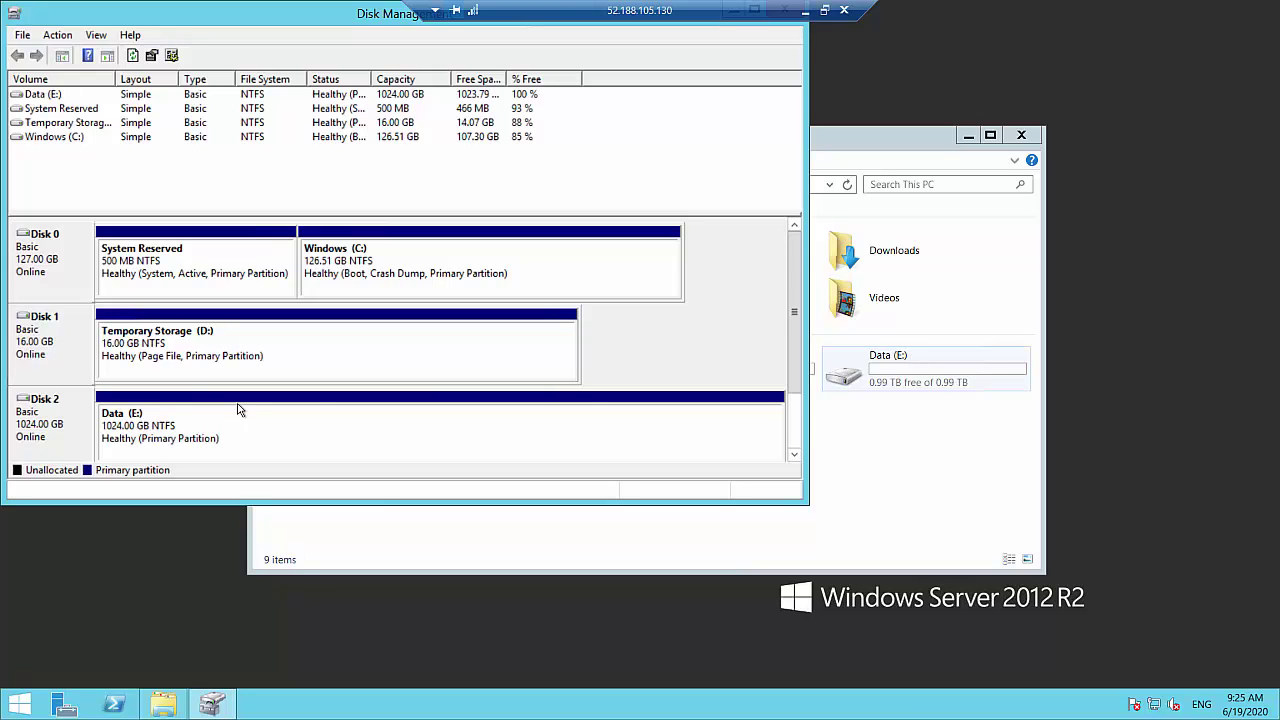
- Open the Data (E:) drive from This PC
click(936, 381)
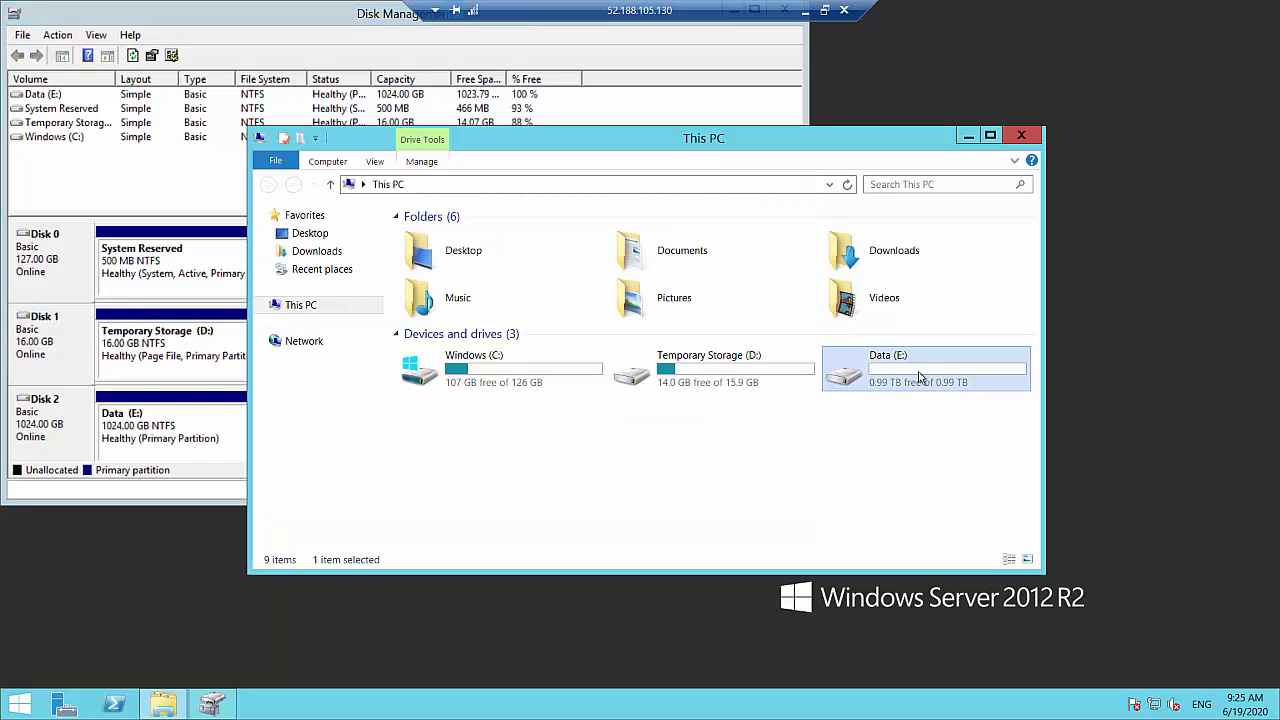
double_click(920, 377)
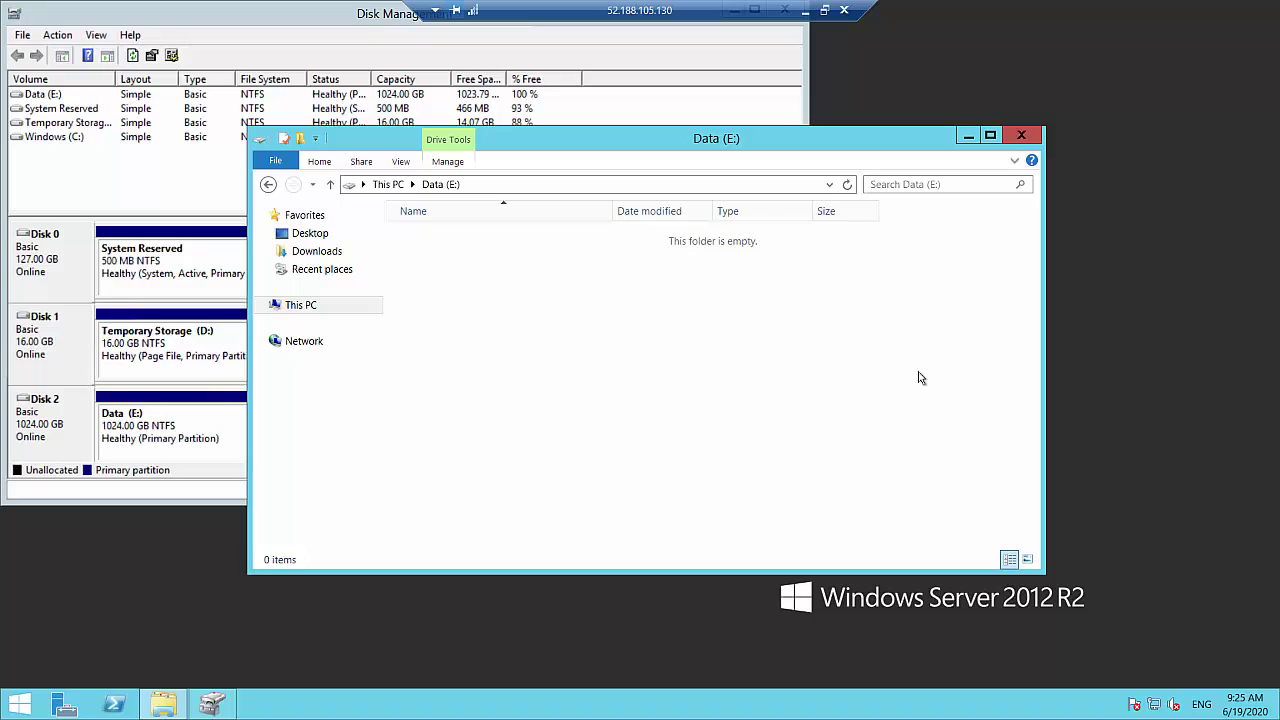